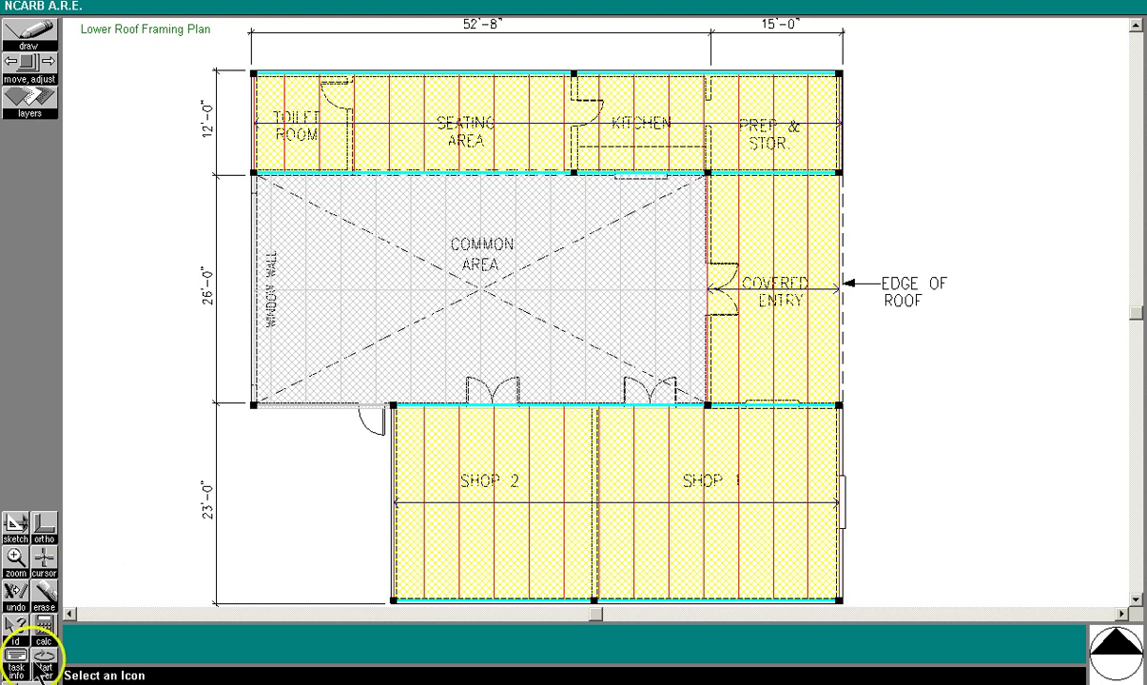
Cancel a start-over warning and review the Program requirements page before returning
{"action": "left_click", "coordinate": [44, 666]}
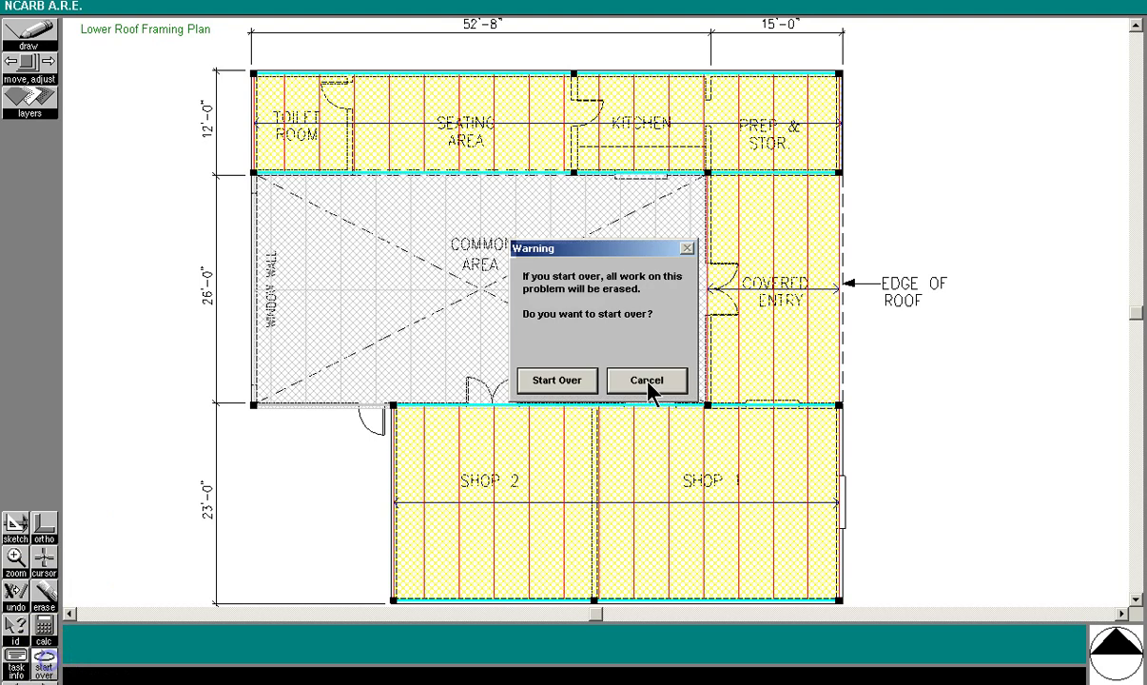
{"action": "left_click", "coordinate": [575, 381]}
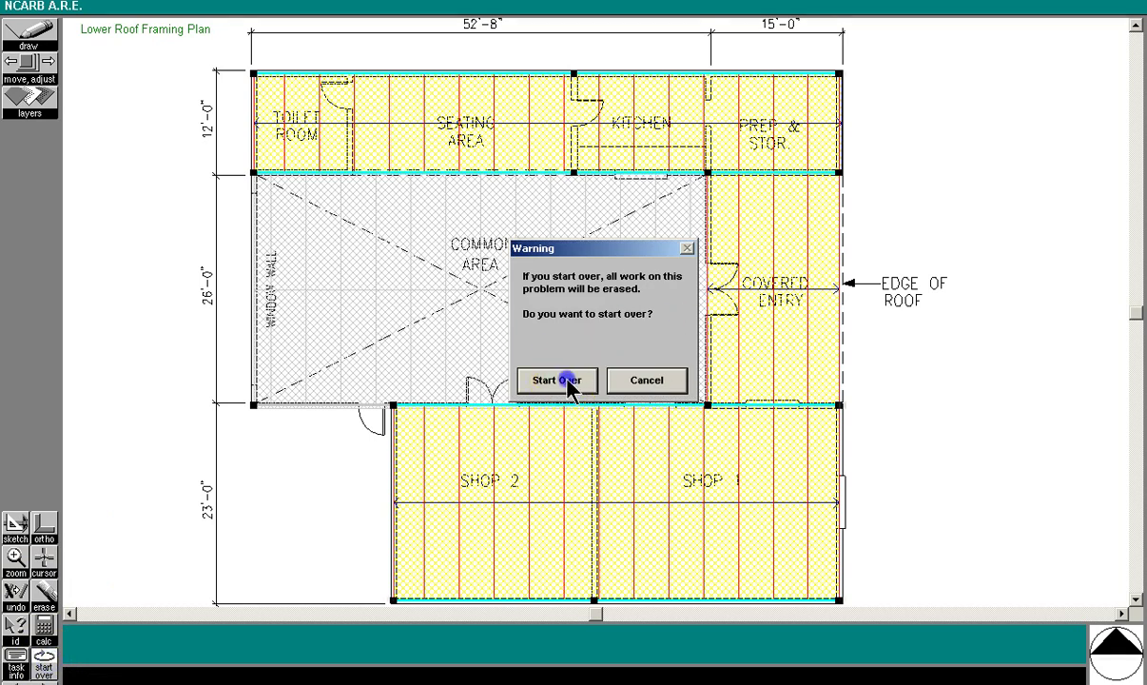
{"action": "left_click", "coordinate": [642, 382]}
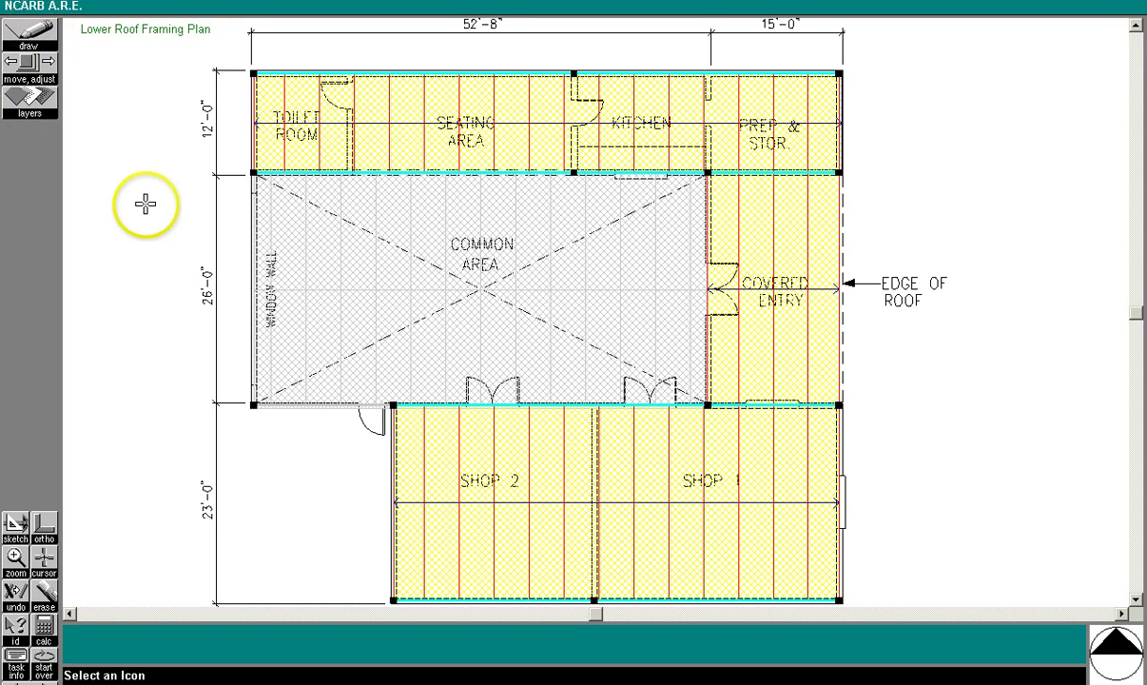
{"action": "key", "text": "space"}
{"action": "left_click", "coordinate": [244, 206]}
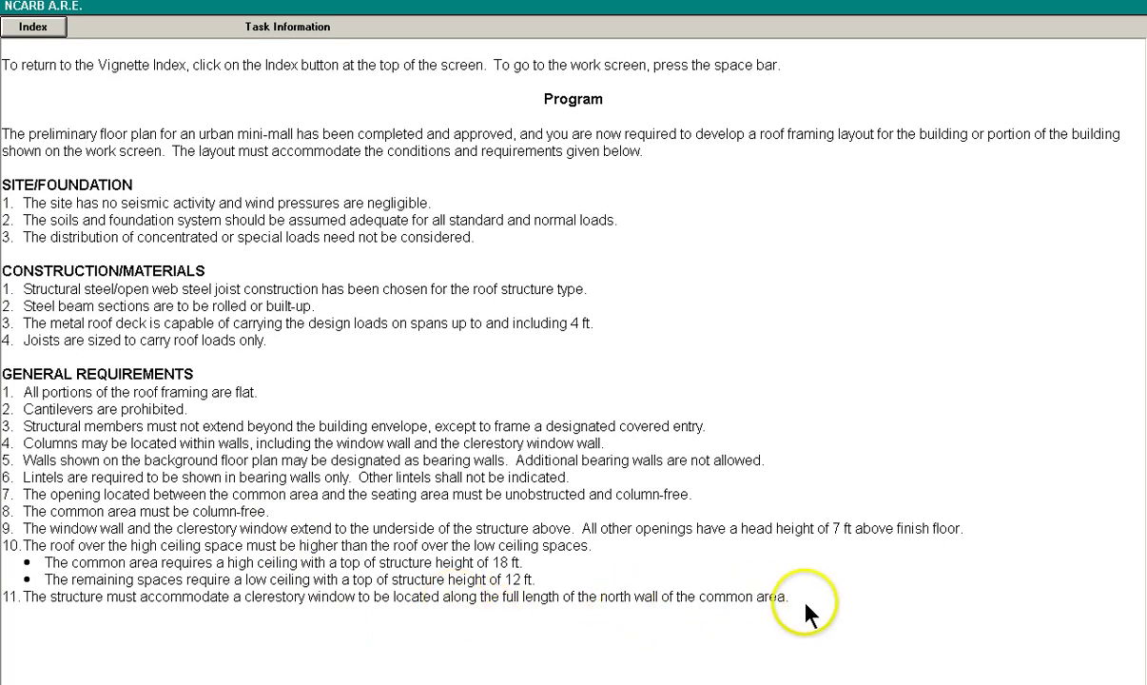
{"action": "key", "text": "space"}
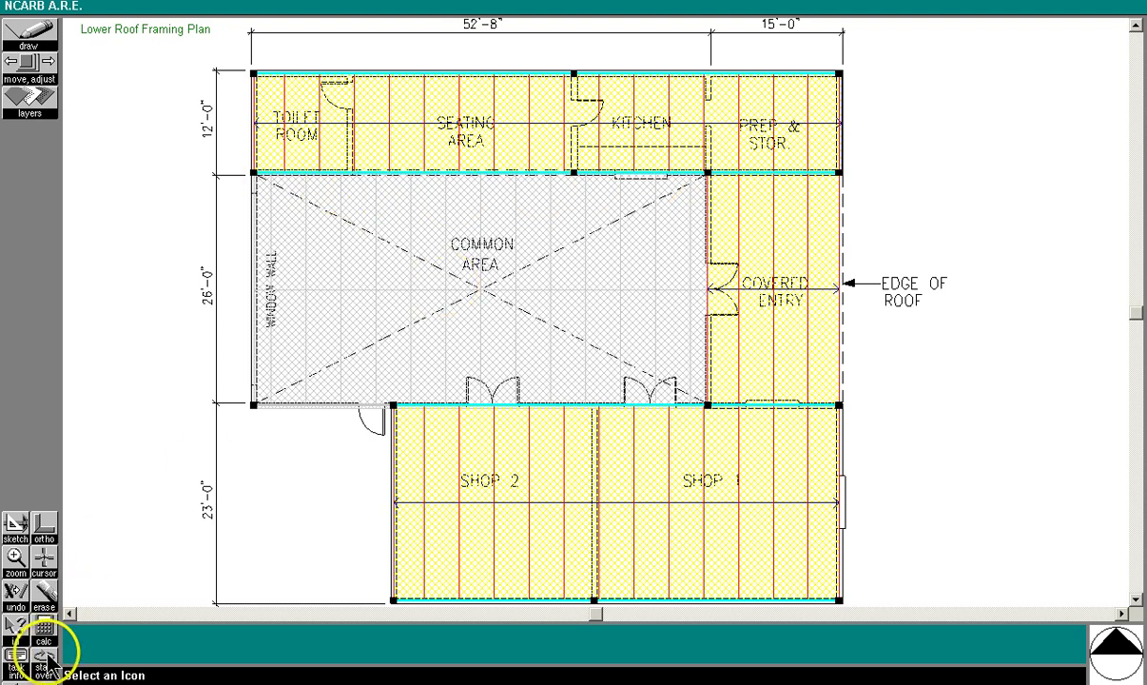
Confirm Start Over to erase all existing roof framing
{"action": "left_click", "coordinate": [45, 658]}
{"action": "left_click", "coordinate": [557, 379]}
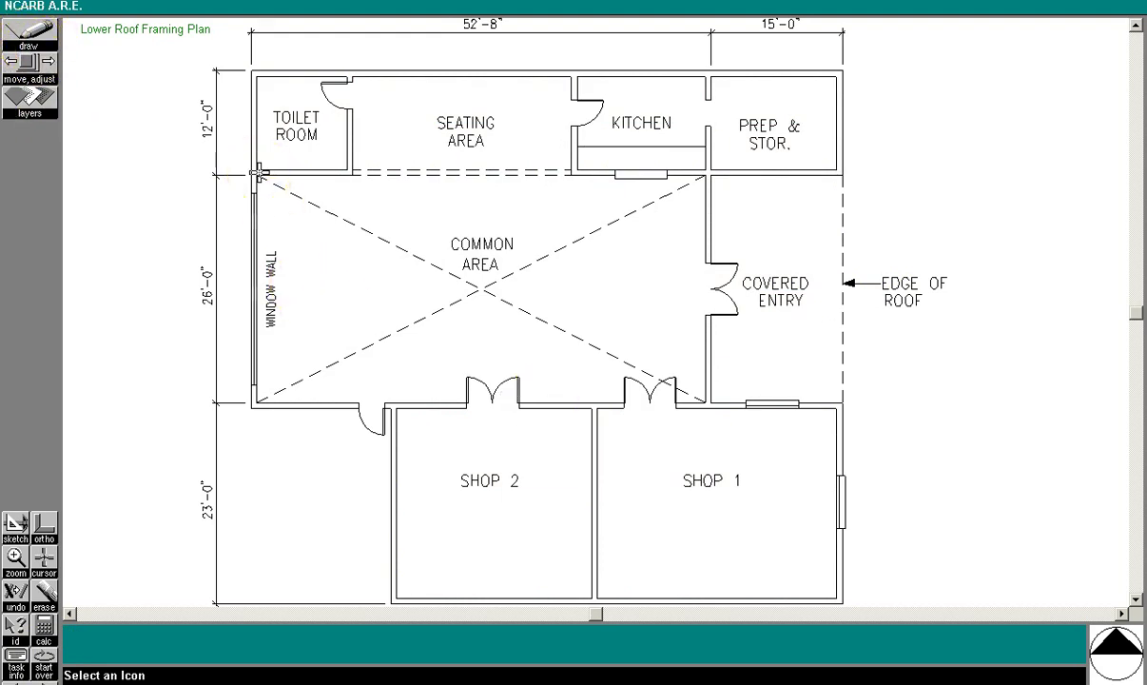
{"action": "left_click_drag", "start_coordinate": [255, 175], "coordinate": [255, 403]}
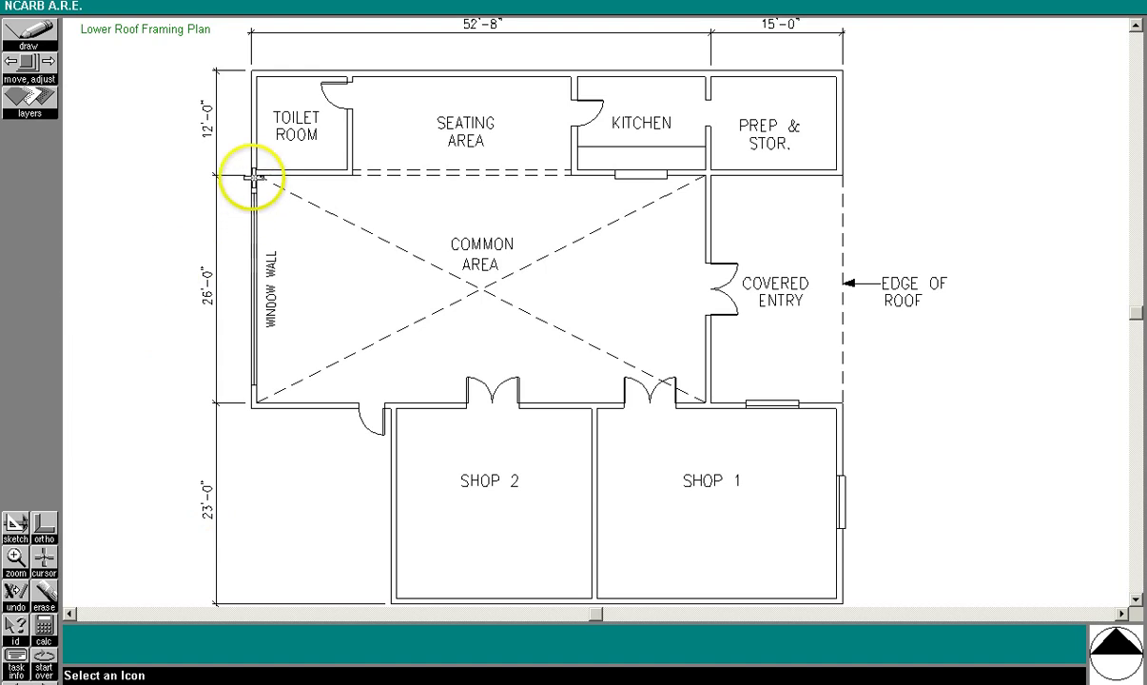
Switch the working level to the Upper roof framing plan
{"action": "left_click", "coordinate": [29, 112]}
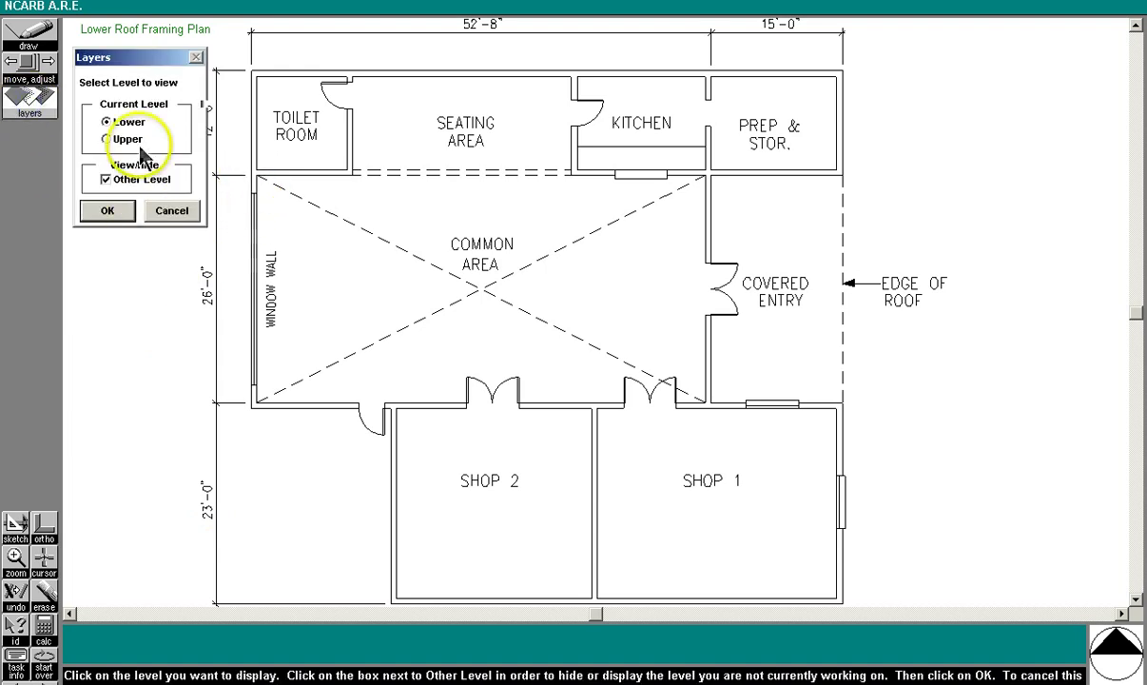
{"action": "left_click", "coordinate": [107, 139]}
{"action": "left_click", "coordinate": [110, 212]}
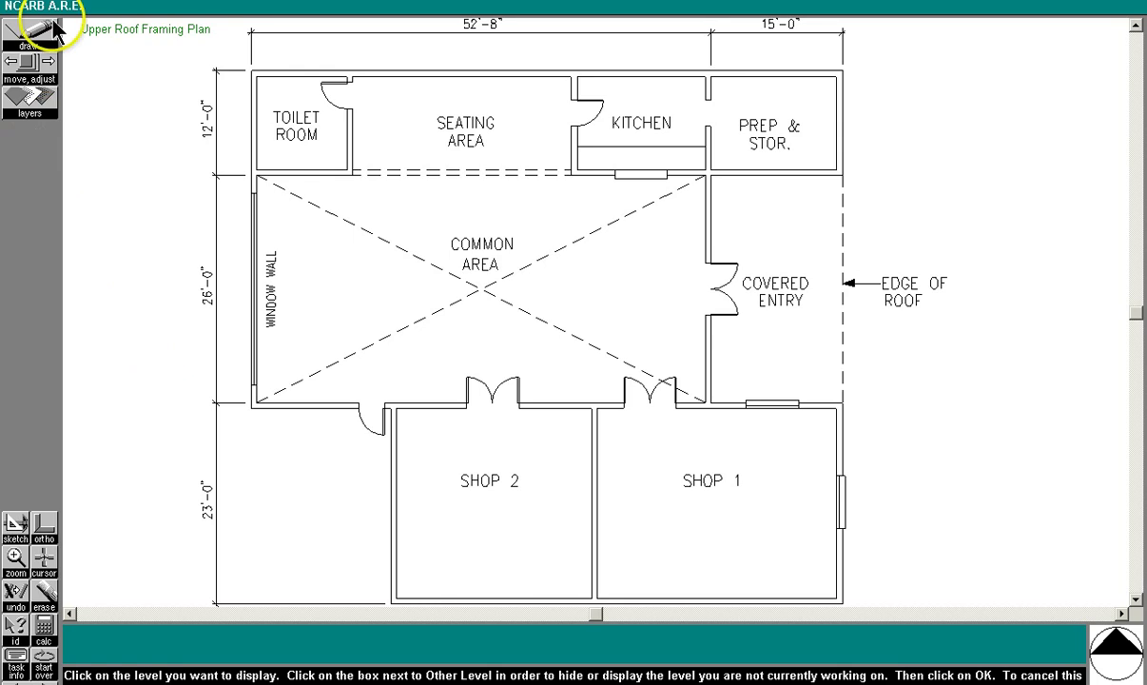
Place six columns at the Common Area's four corners, Seating/Kitchen wall and Shop 2 corner
{"action": "left_click", "coordinate": [29, 34]}
{"action": "left_click", "coordinate": [105, 56]}
{"action": "left_click", "coordinate": [253, 173]}
{"action": "left_click", "coordinate": [253, 406]}
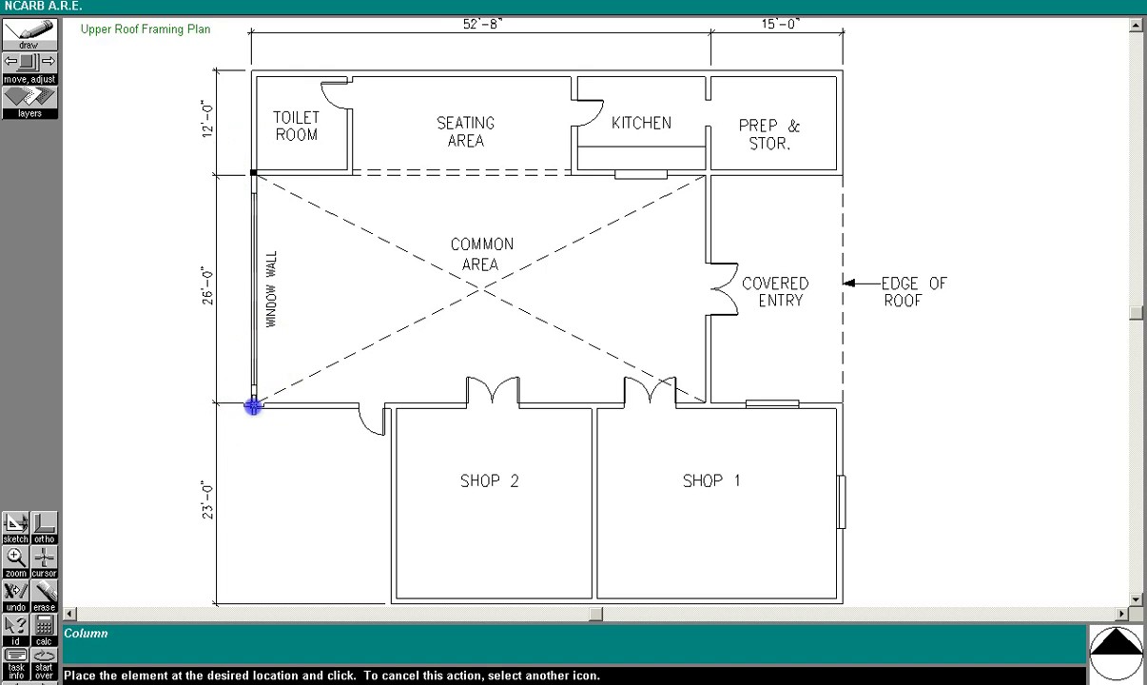
{"action": "left_click", "coordinate": [708, 406]}
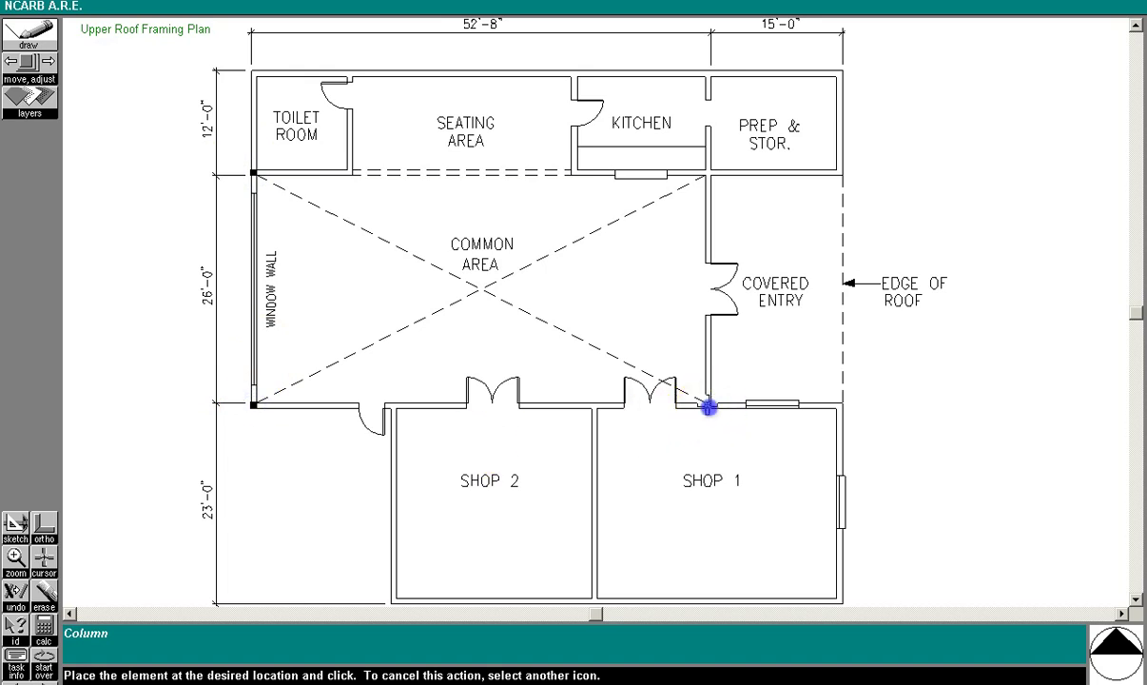
{"action": "left_click", "coordinate": [708, 172]}
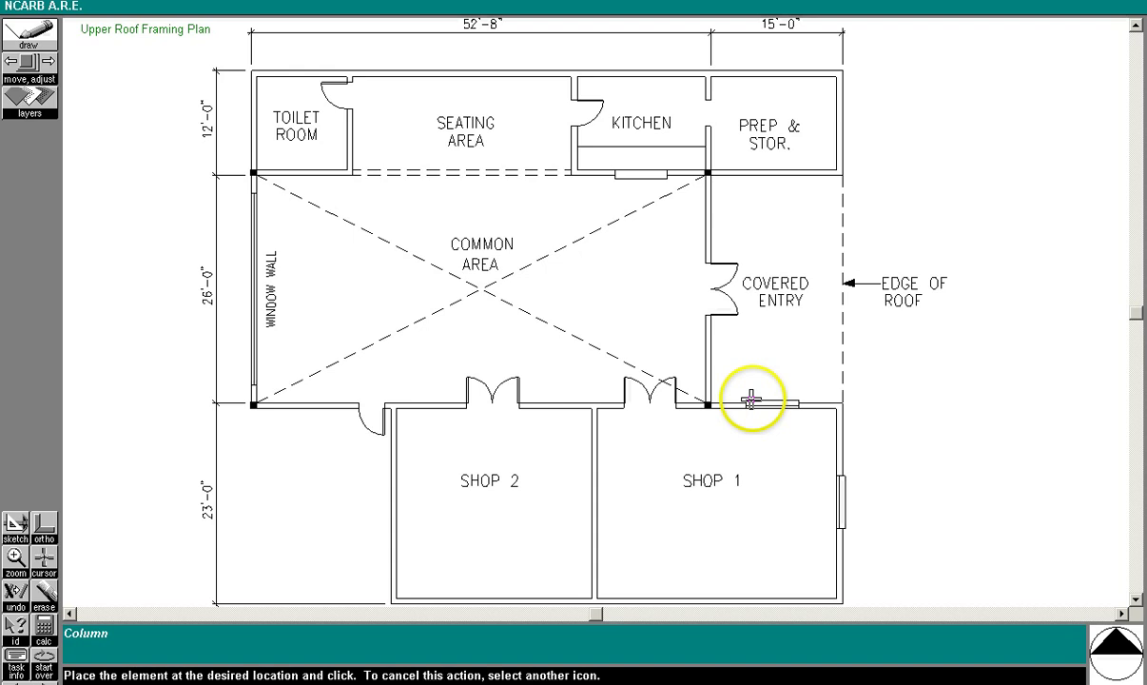
{"action": "left_click", "coordinate": [574, 172]}
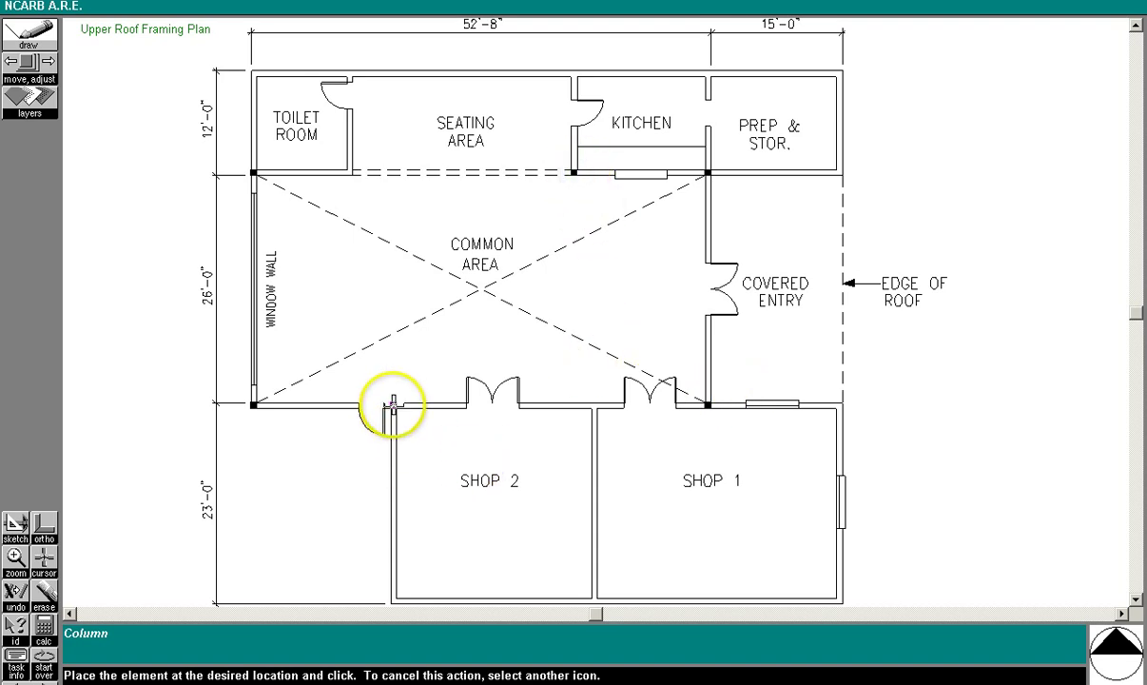
{"action": "left_click", "coordinate": [393, 405]}
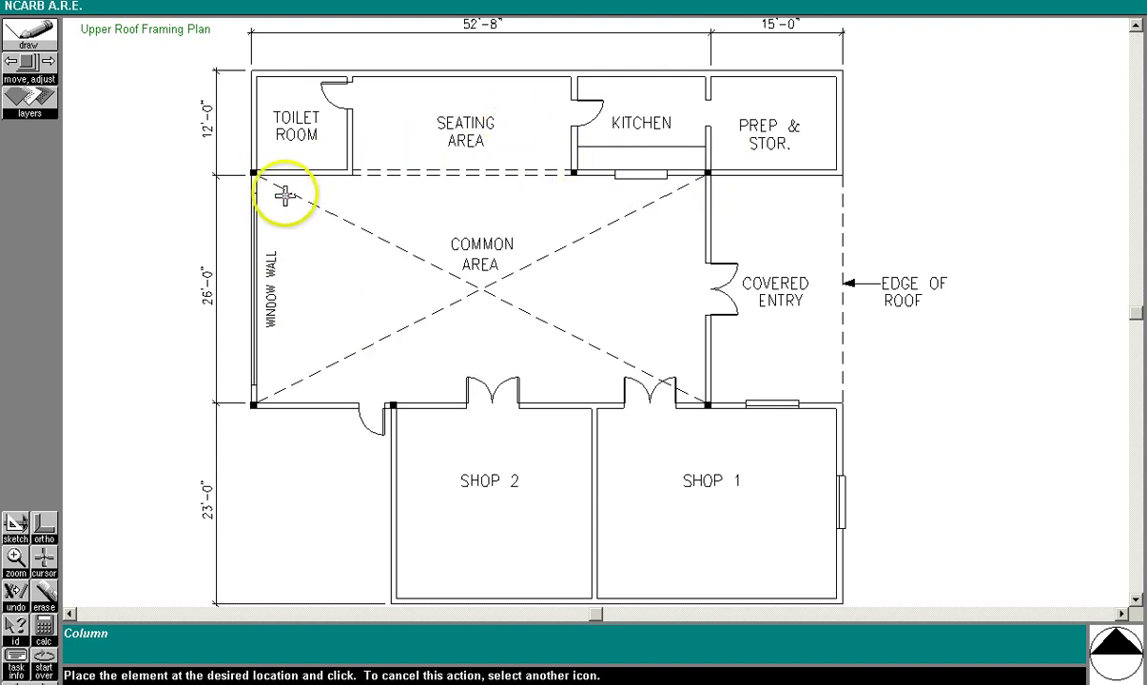
Draw a 52'-0" beam from the window wall's top corner to the Common Area's right corner
{"action": "left_click", "coordinate": [253, 174]}
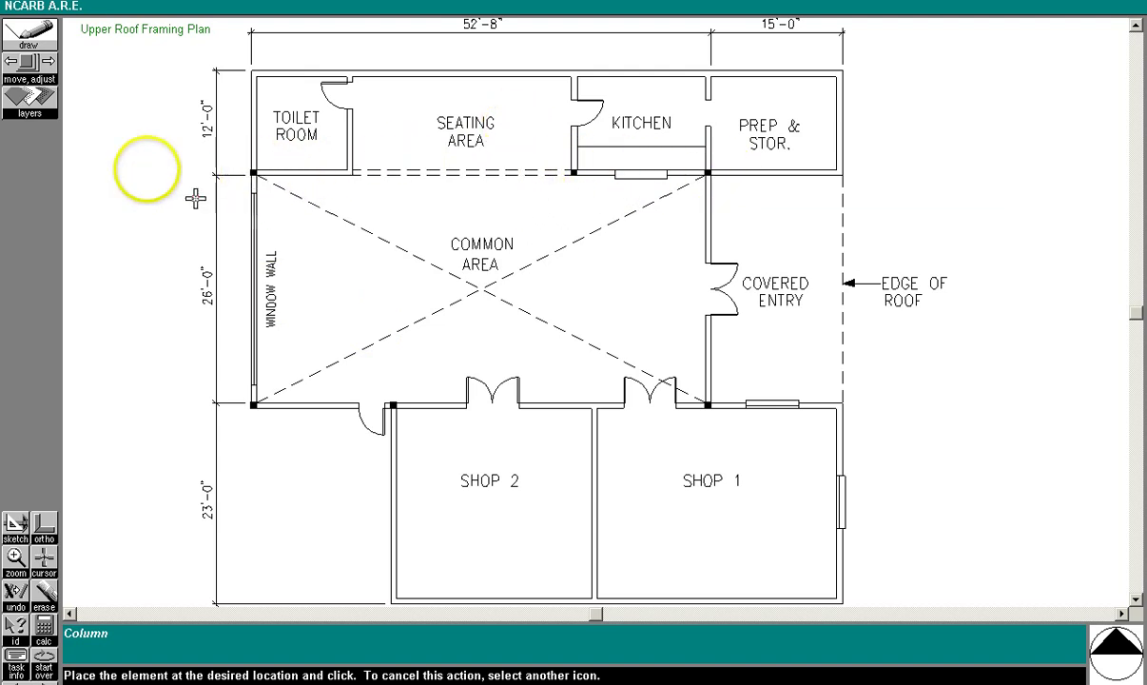
{"action": "left_click", "coordinate": [29, 32]}
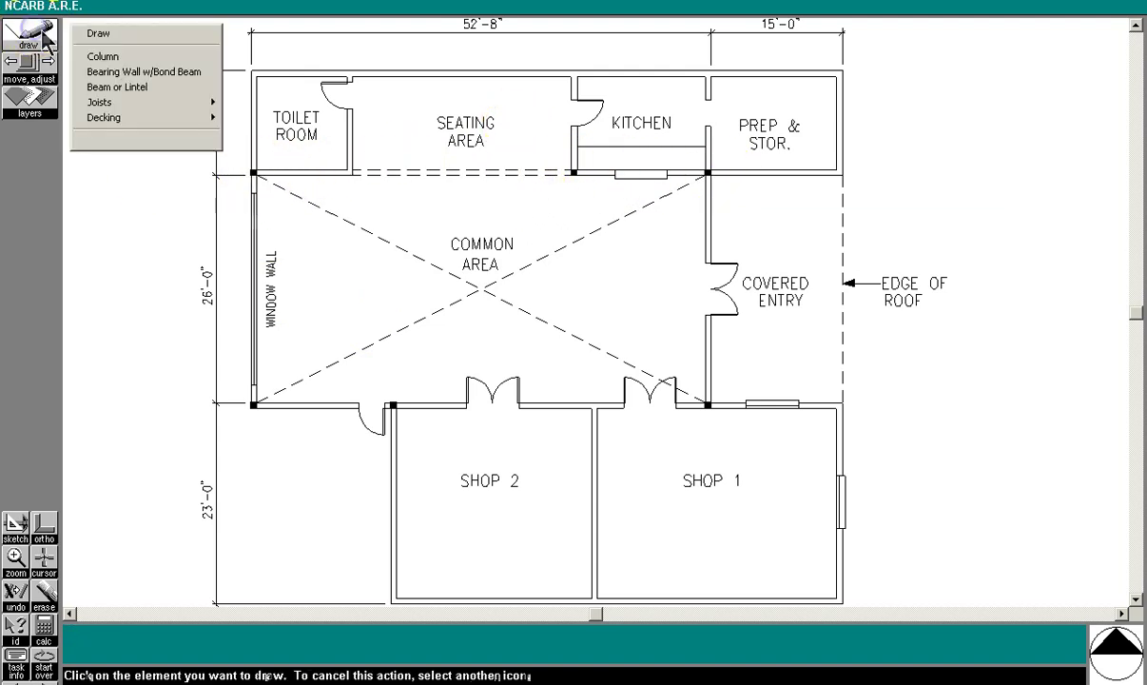
{"action": "left_click", "coordinate": [115, 88]}
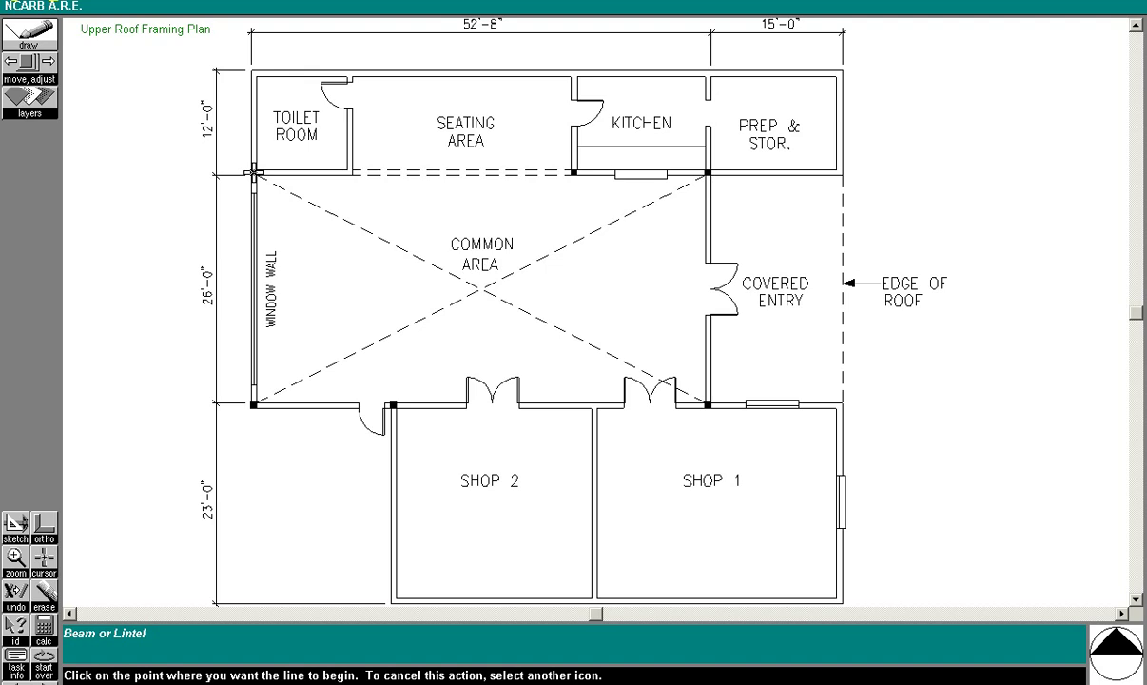
{"action": "left_click", "coordinate": [253, 174]}
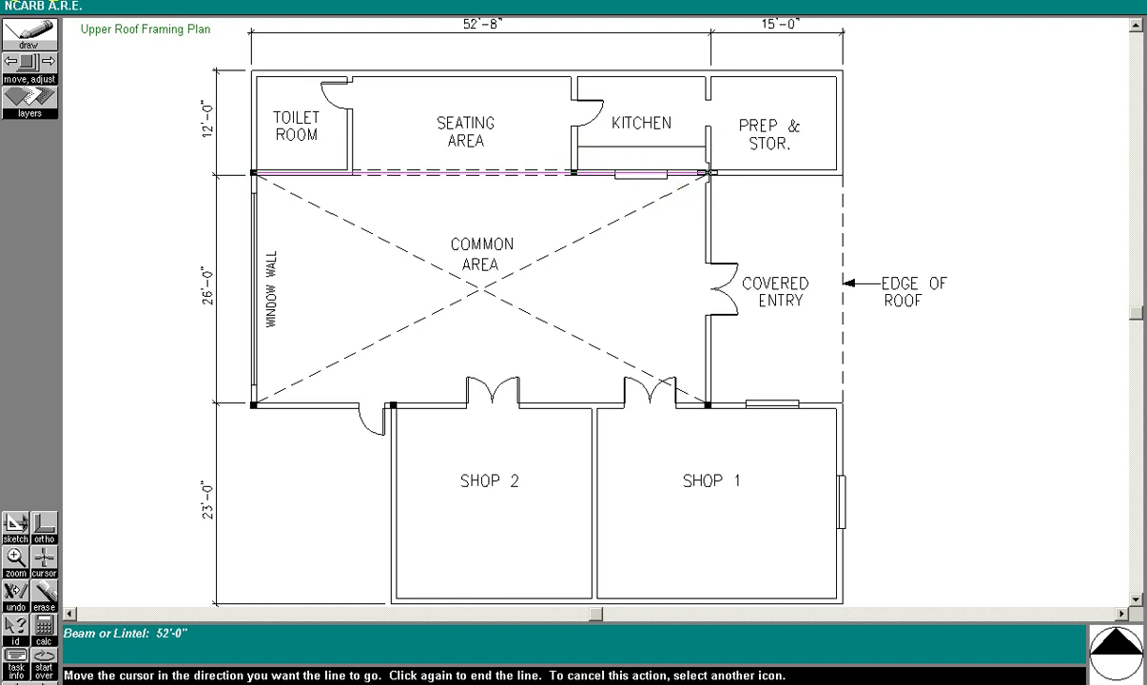
{"action": "left_click", "coordinate": [708, 172]}
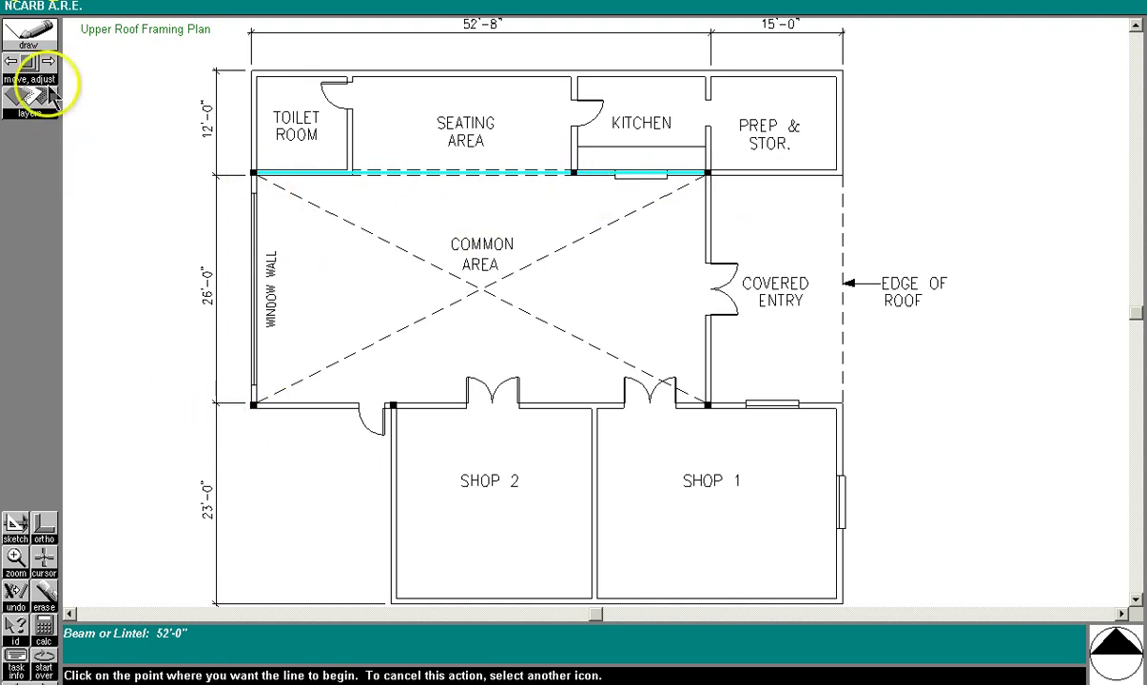
Draw a 52'-0" beam from the window wall's lower corner to the Shop 1 corner
{"action": "left_click", "coordinate": [46, 38]}
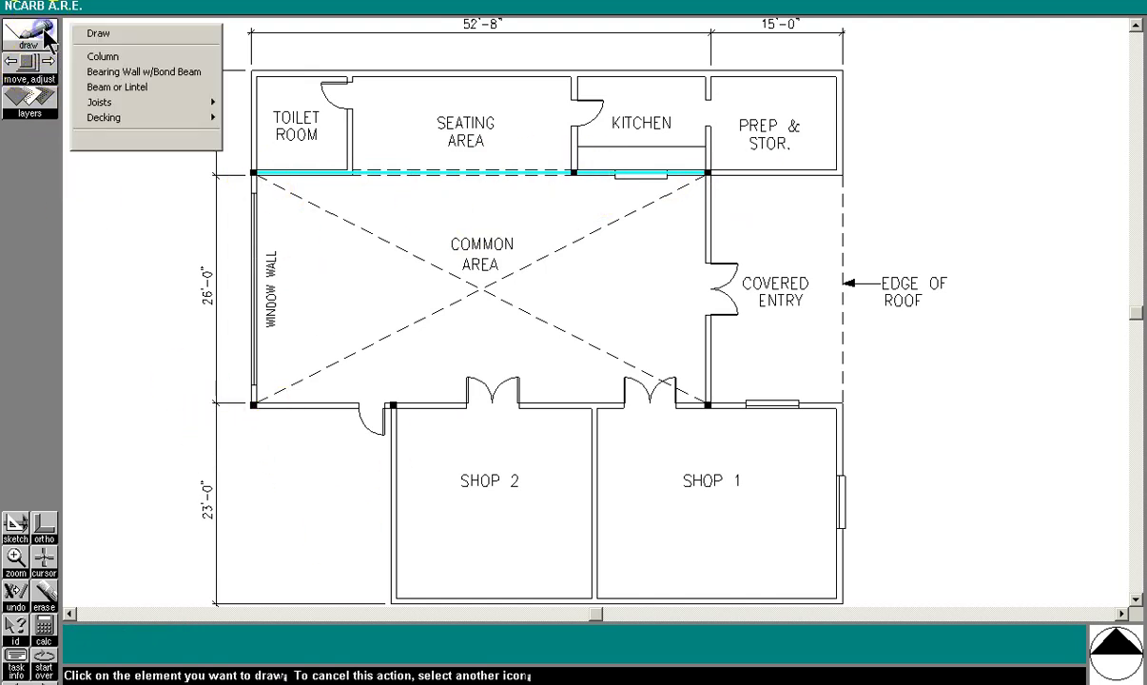
{"action": "left_click", "coordinate": [123, 88]}
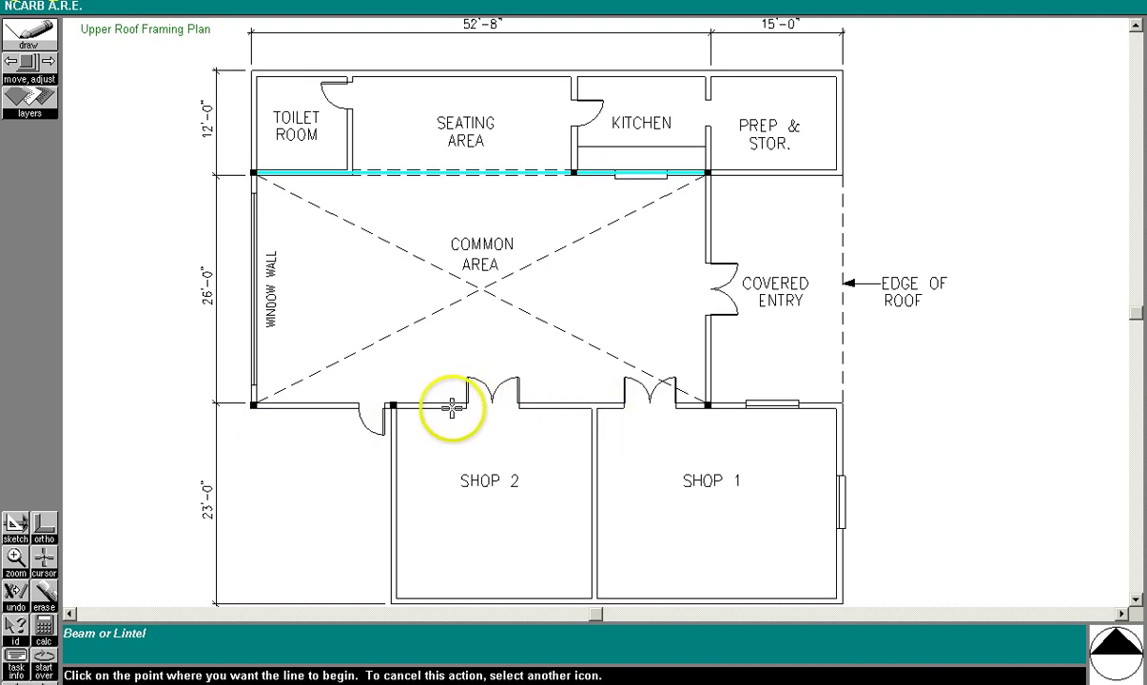
{"action": "left_click_drag", "start_coordinate": [452, 407], "coordinate": [395, 404]}
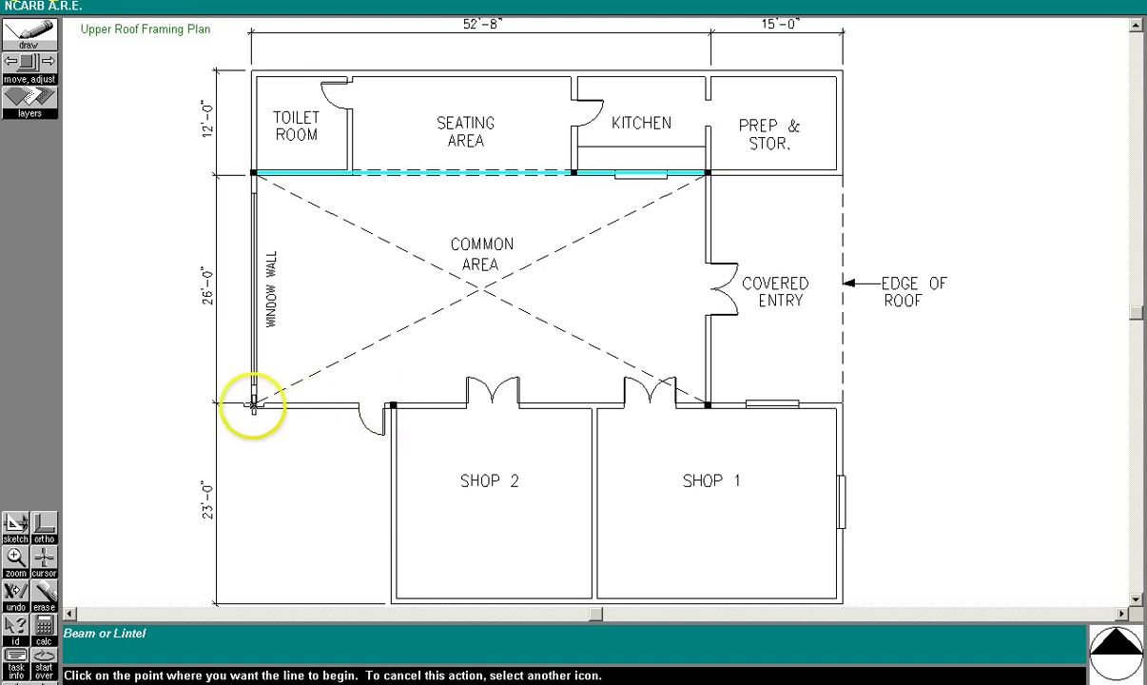
{"action": "left_click", "coordinate": [253, 405]}
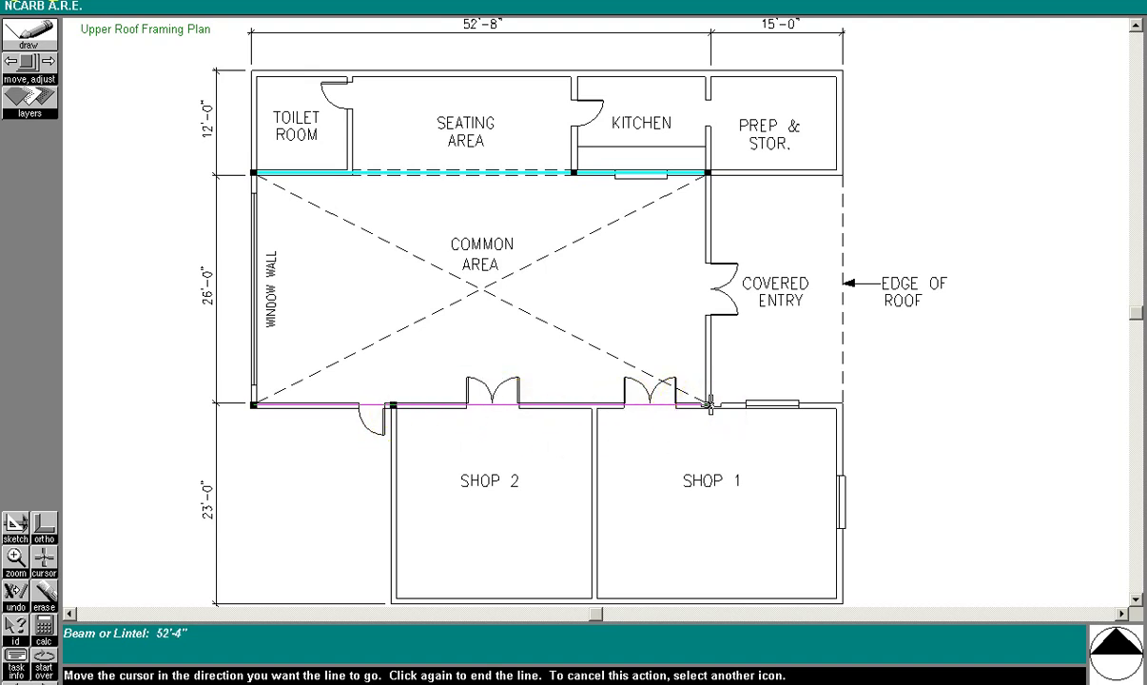
{"action": "left_click", "coordinate": [709, 406]}
{"action": "left_click", "coordinate": [15, 557]}
{"action": "left_click", "coordinate": [228, 144]}
{"action": "left_click", "coordinate": [285, 204]}
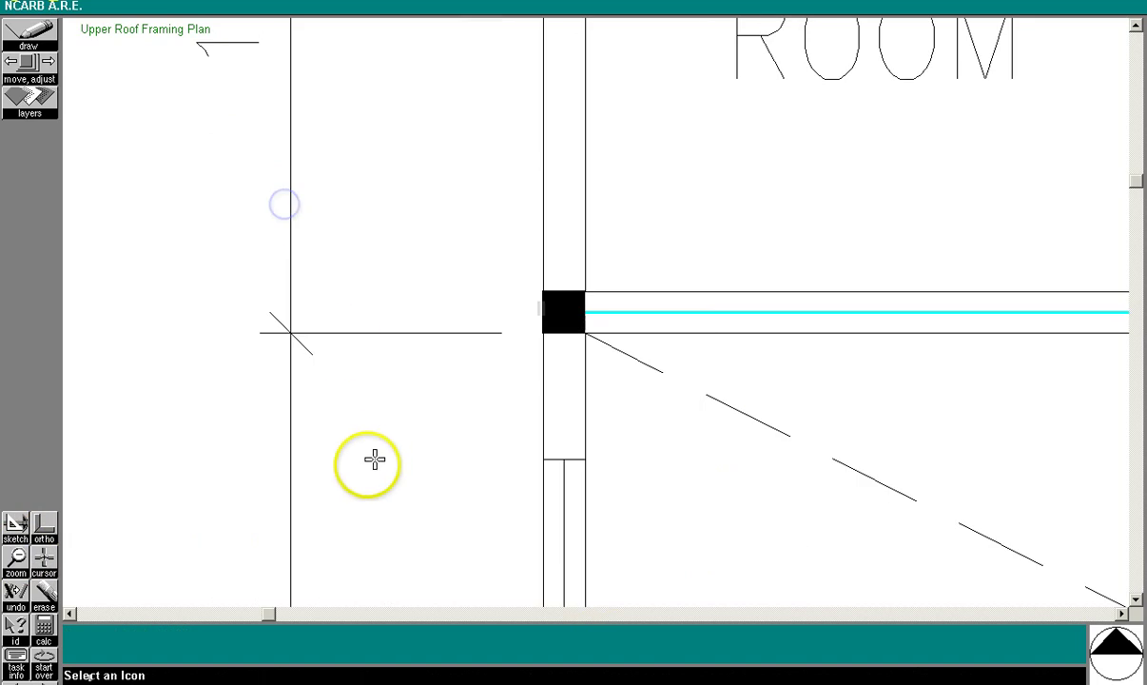
{"action": "left_click", "coordinate": [16, 558]}
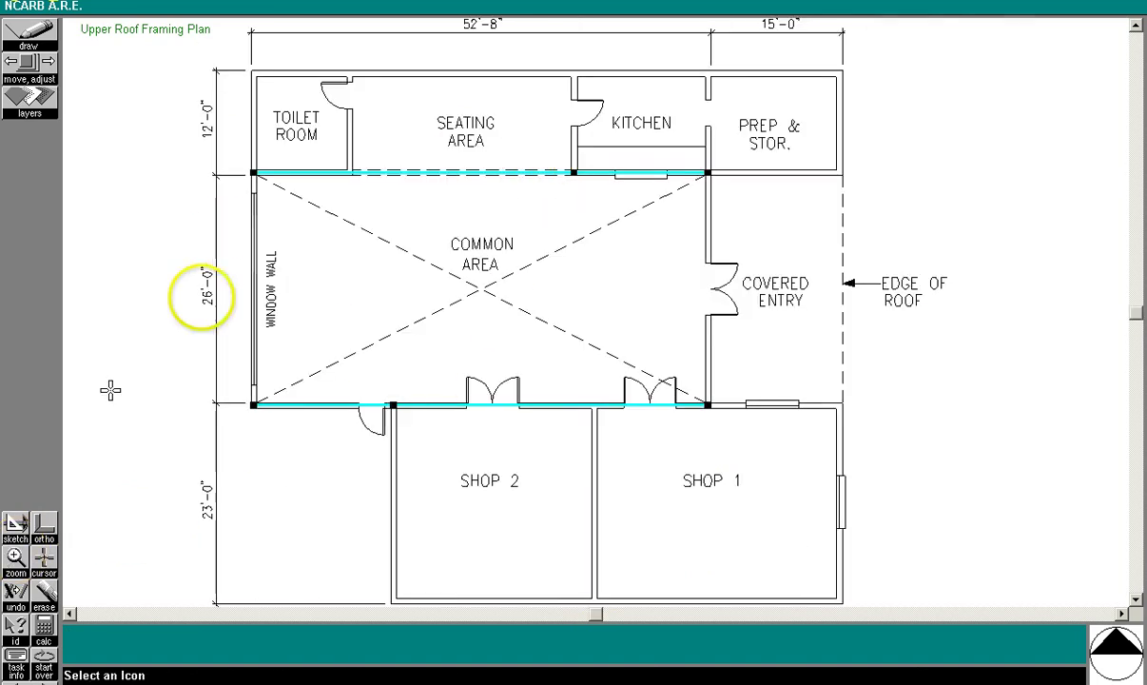
{"action": "left_click", "coordinate": [16, 557]}
{"action": "left_click", "coordinate": [527, 140]}
{"action": "left_click", "coordinate": [648, 200]}
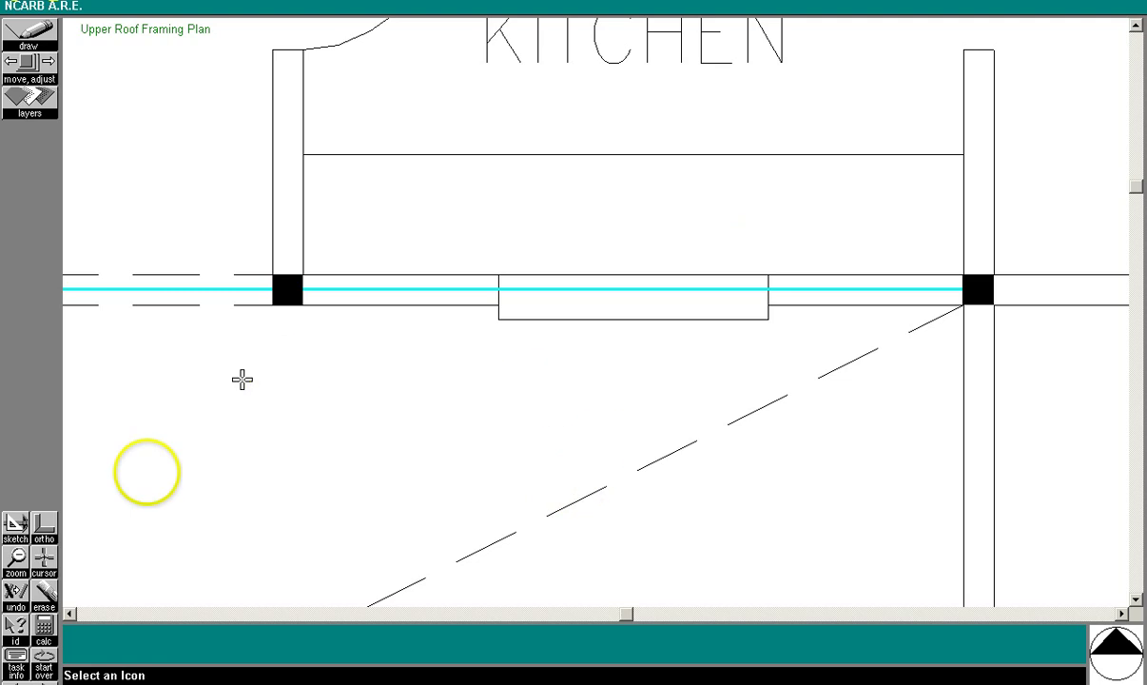
{"action": "left_click", "coordinate": [15, 557]}
{"action": "left_click", "coordinate": [15, 557]}
{"action": "left_click", "coordinate": [226, 369]}
{"action": "left_click", "coordinate": [475, 451]}
{"action": "left_click", "coordinate": [15, 558]}
{"action": "left_click", "coordinate": [15, 557]}
{"action": "left_click", "coordinate": [653, 371]}
{"action": "left_click", "coordinate": [763, 458]}
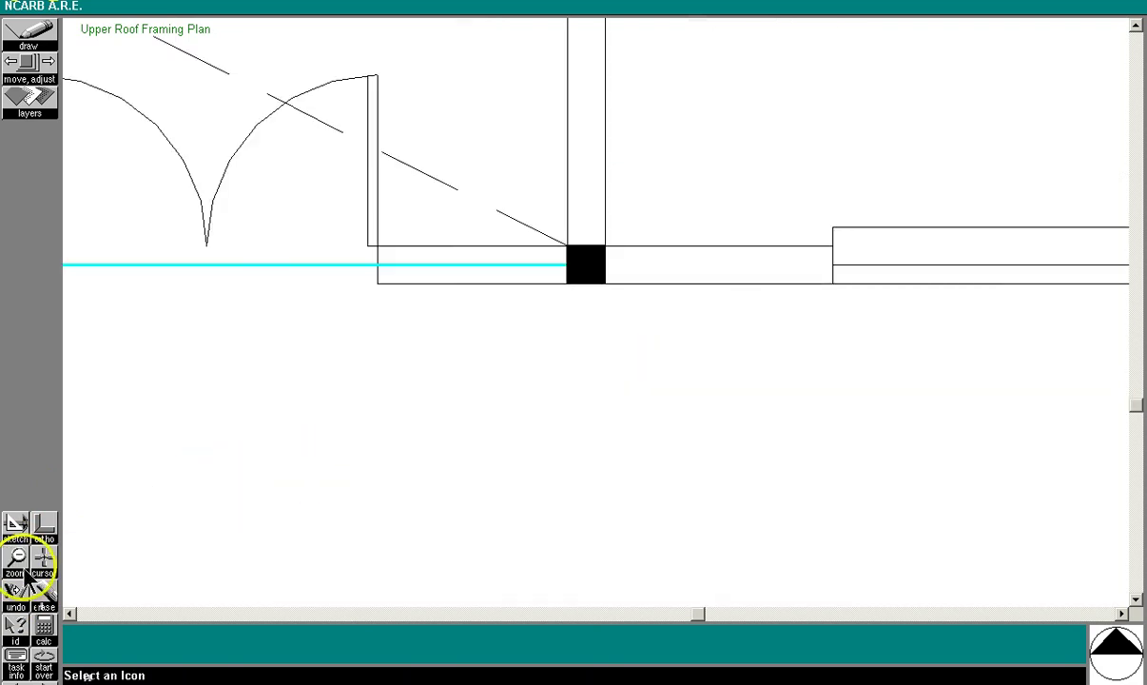
{"action": "left_click", "coordinate": [16, 558]}
{"action": "left_click", "coordinate": [42, 46]}
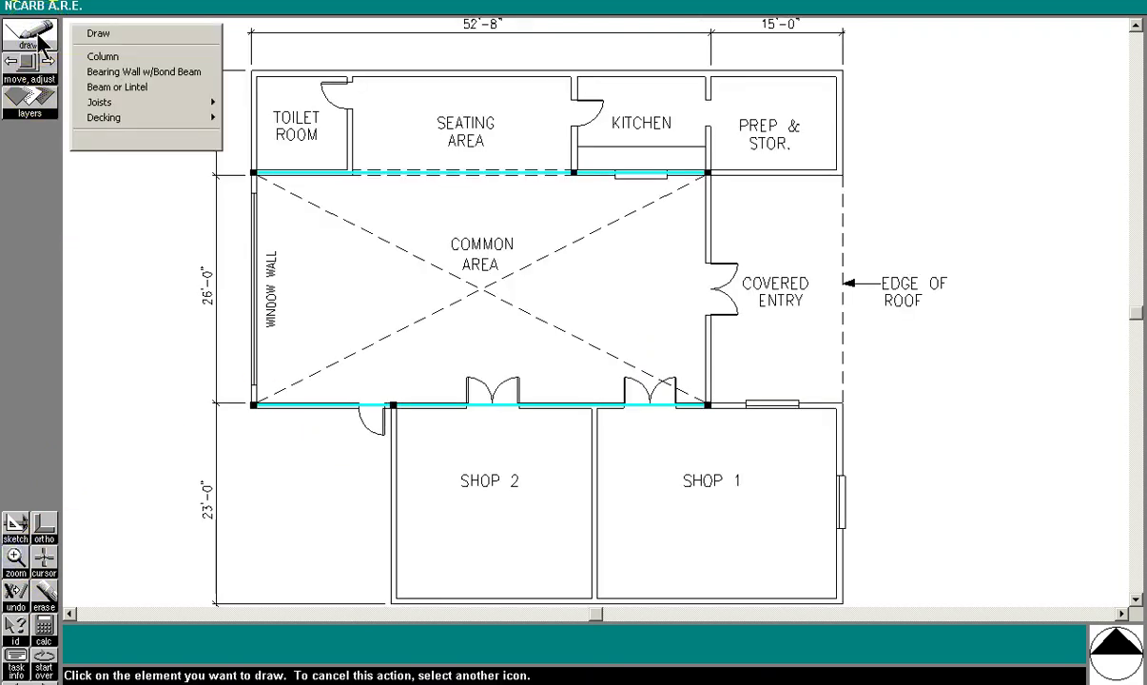
Fill the Common Area corner to corner with vertical joists at 48" o.c
{"action": "left_click", "coordinate": [120, 100]}
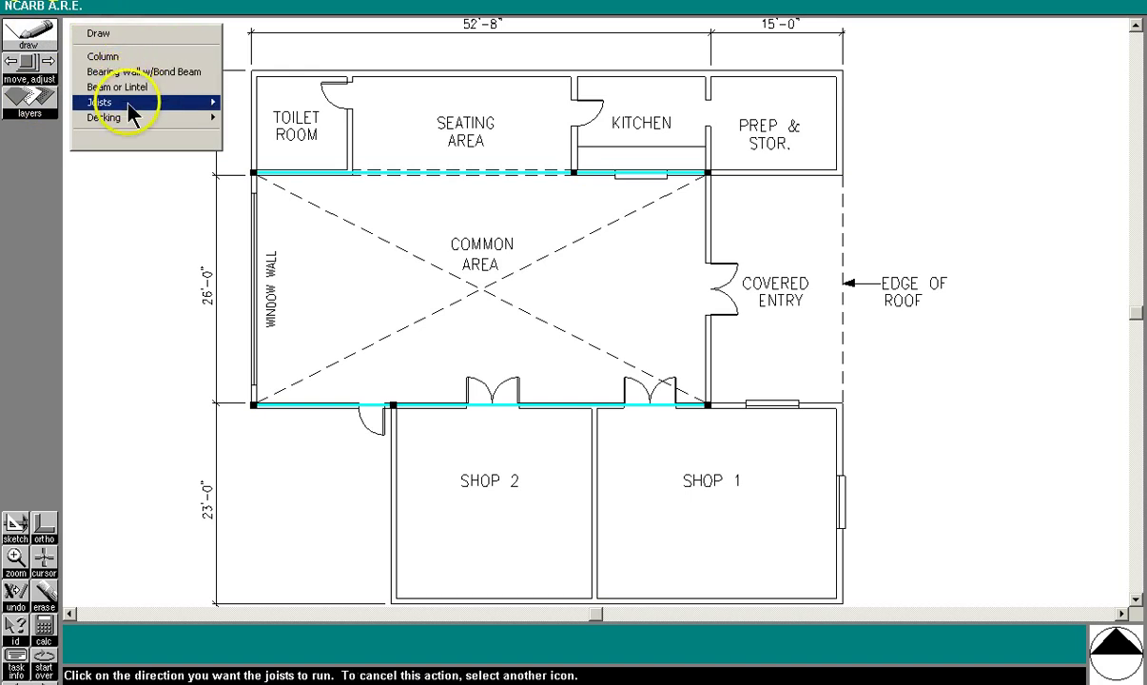
{"action": "left_click", "coordinate": [268, 167]}
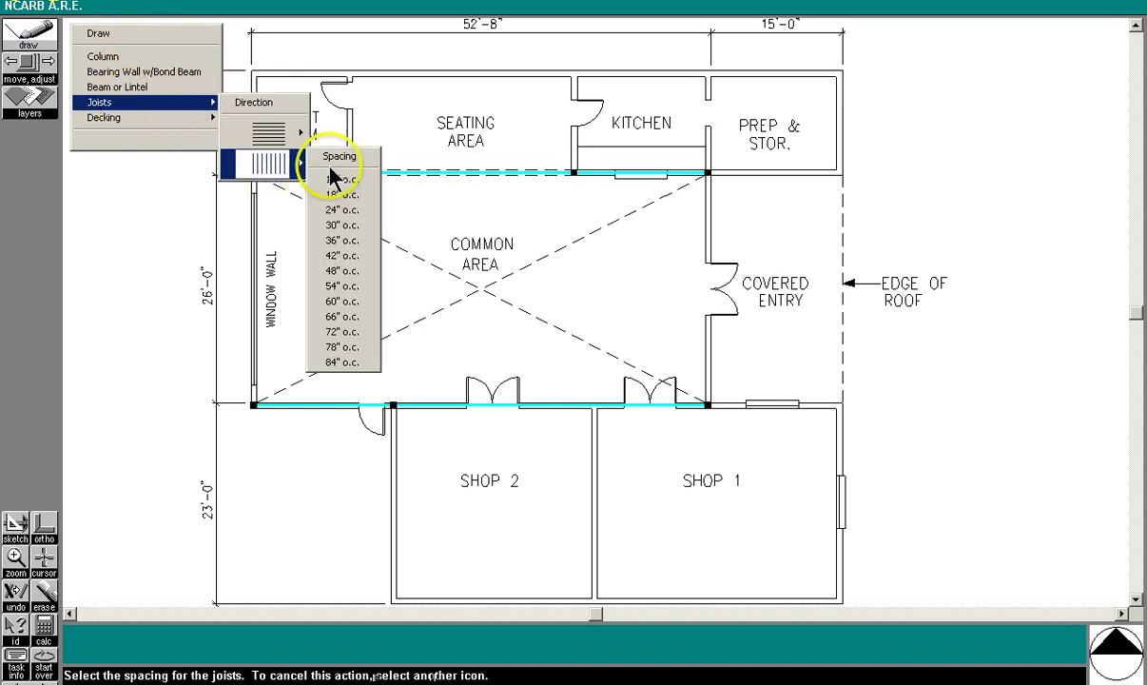
{"action": "left_click", "coordinate": [329, 274]}
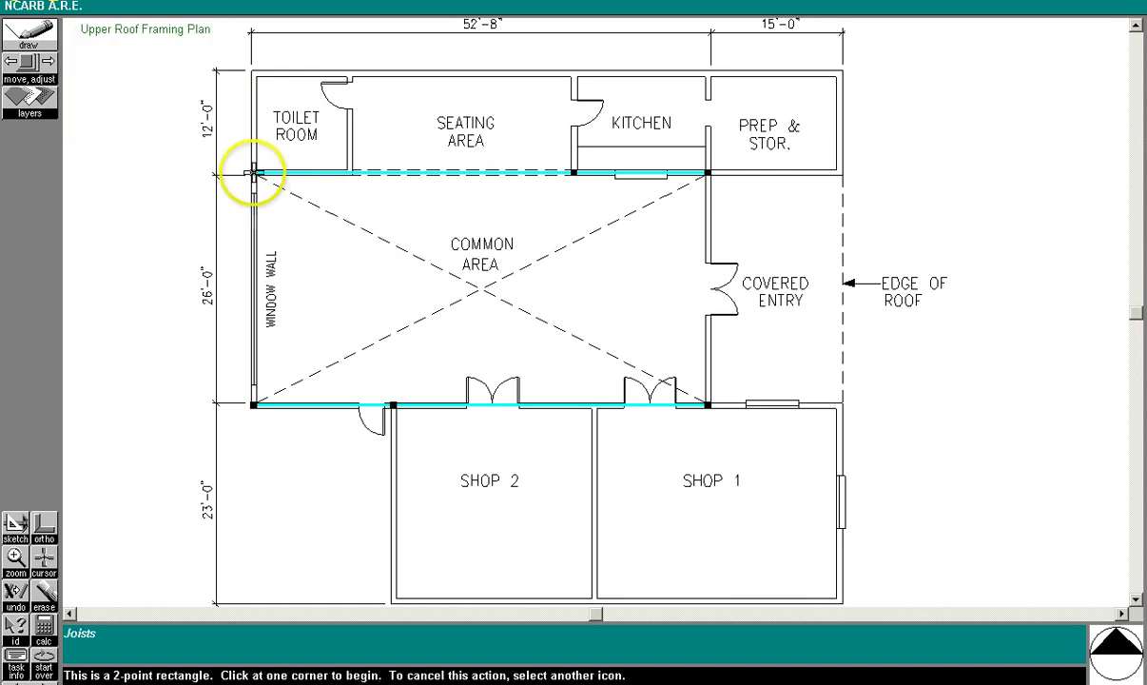
{"action": "left_click", "coordinate": [252, 174]}
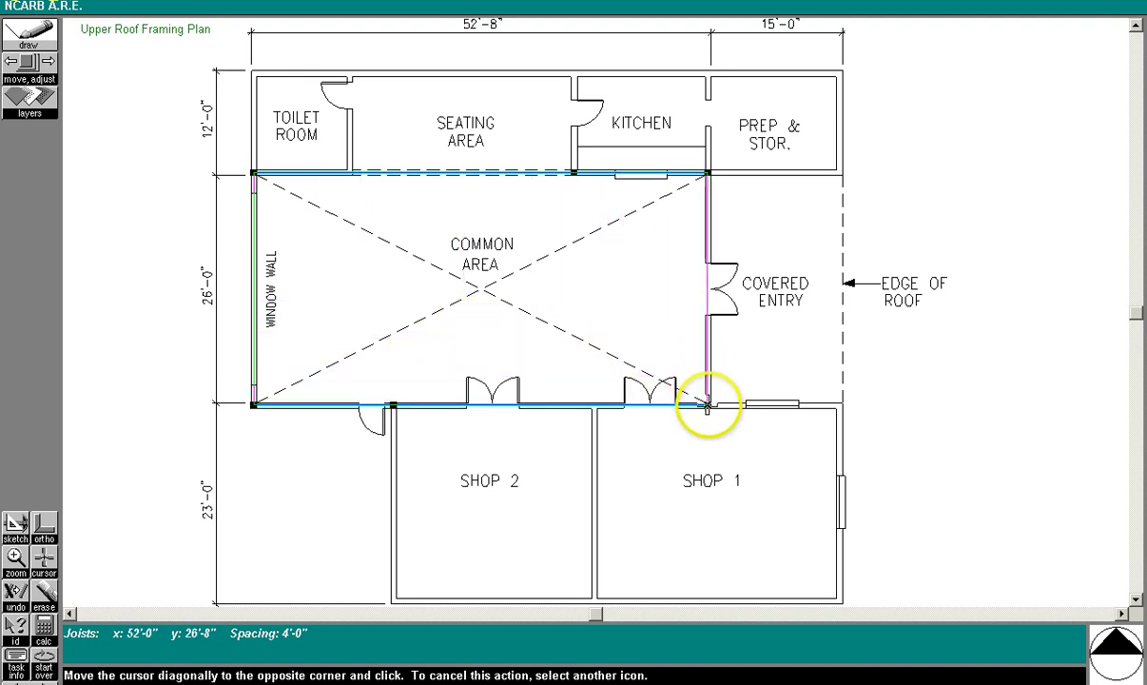
{"action": "left_click", "coordinate": [707, 406]}
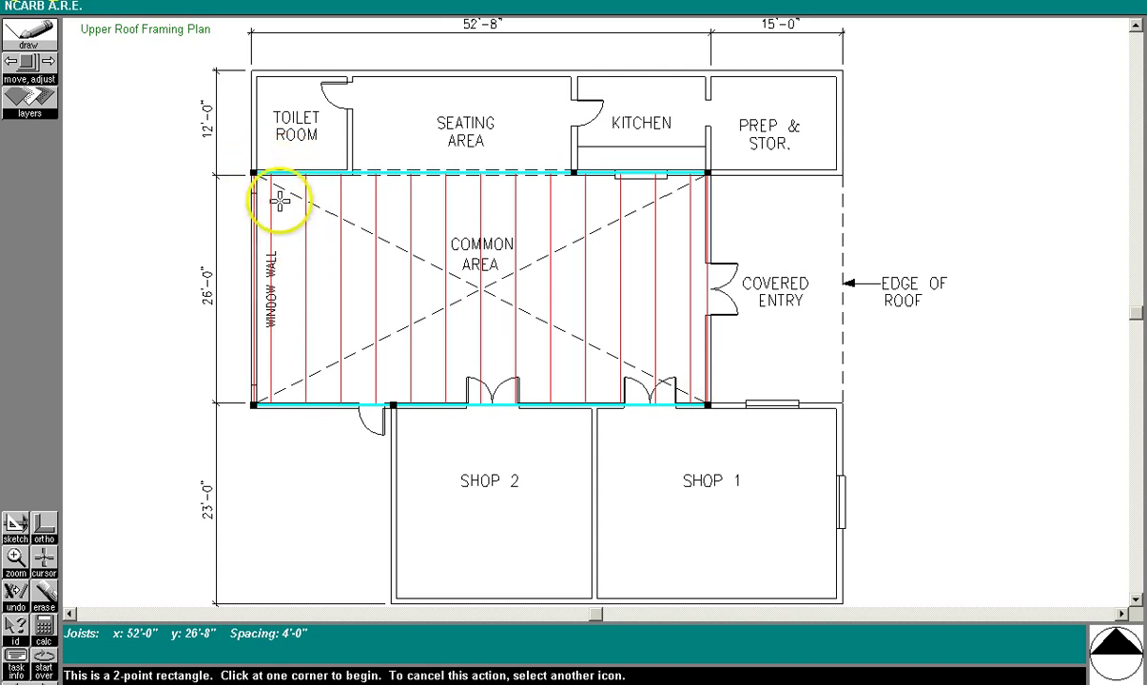
Cover the Common Area with 52'-0" by 26'-4" horizontal roof decking
{"action": "left_click", "coordinate": [28, 34]}
{"action": "left_click", "coordinate": [142, 117]}
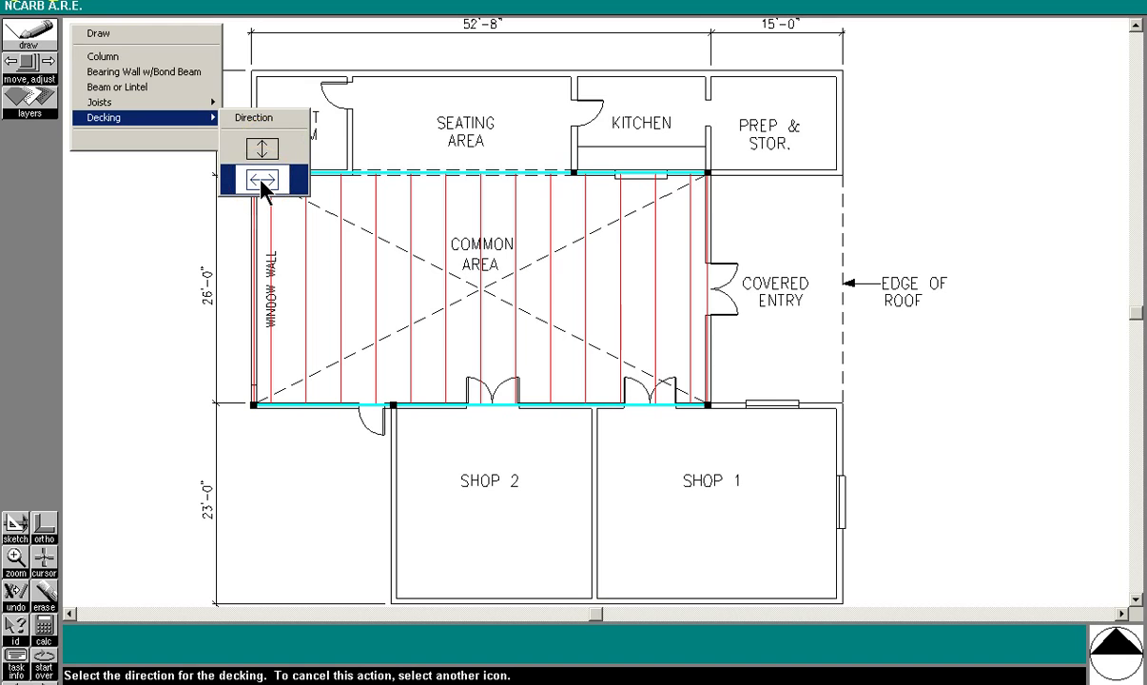
{"action": "left_click", "coordinate": [263, 181]}
{"action": "left_click", "coordinate": [253, 173]}
{"action": "left_click", "coordinate": [707, 407]}
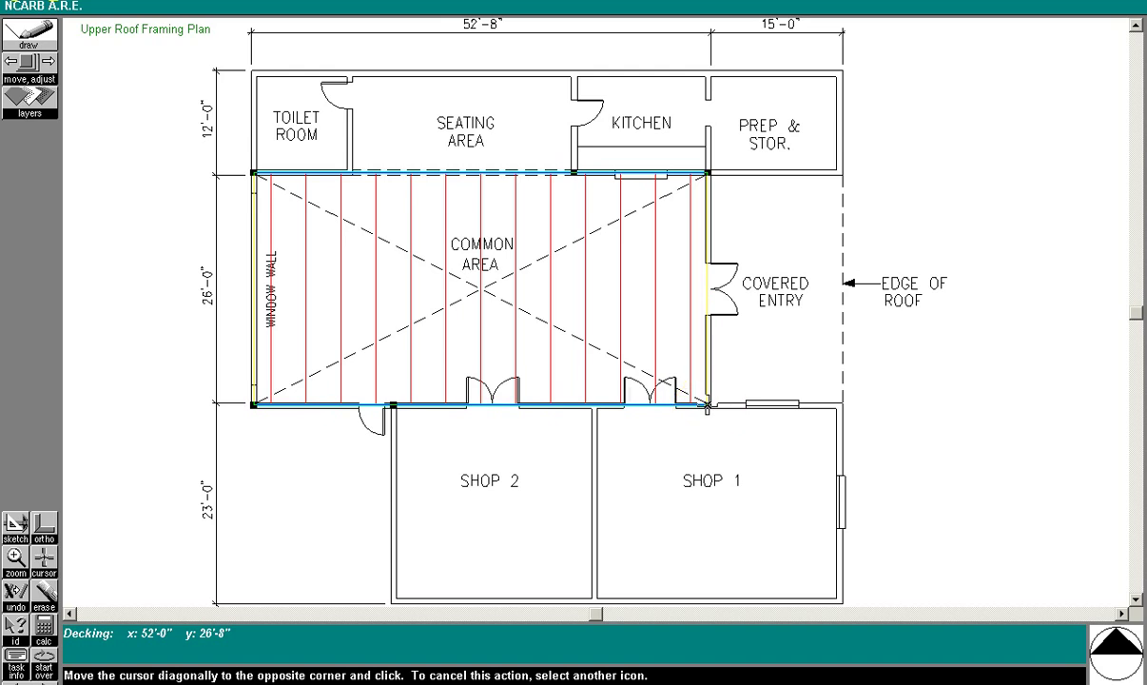
{"action": "left_click", "coordinate": [708, 405]}
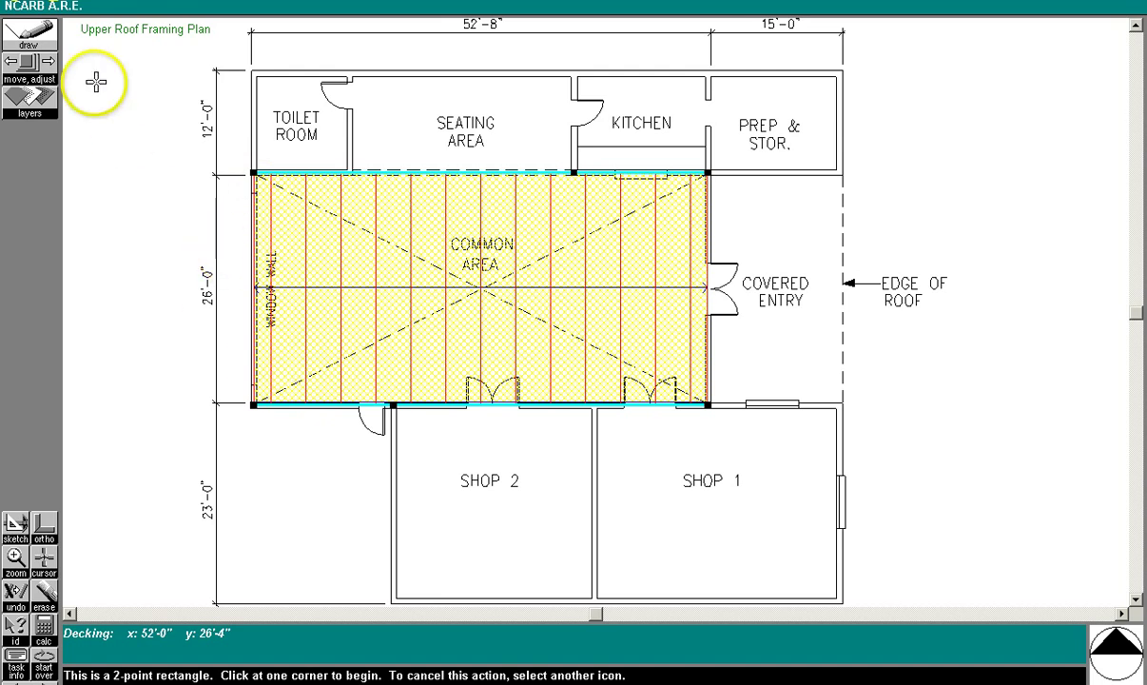
Switch the working level to the Lower Roof Framing Plan
{"action": "left_click", "coordinate": [31, 99]}
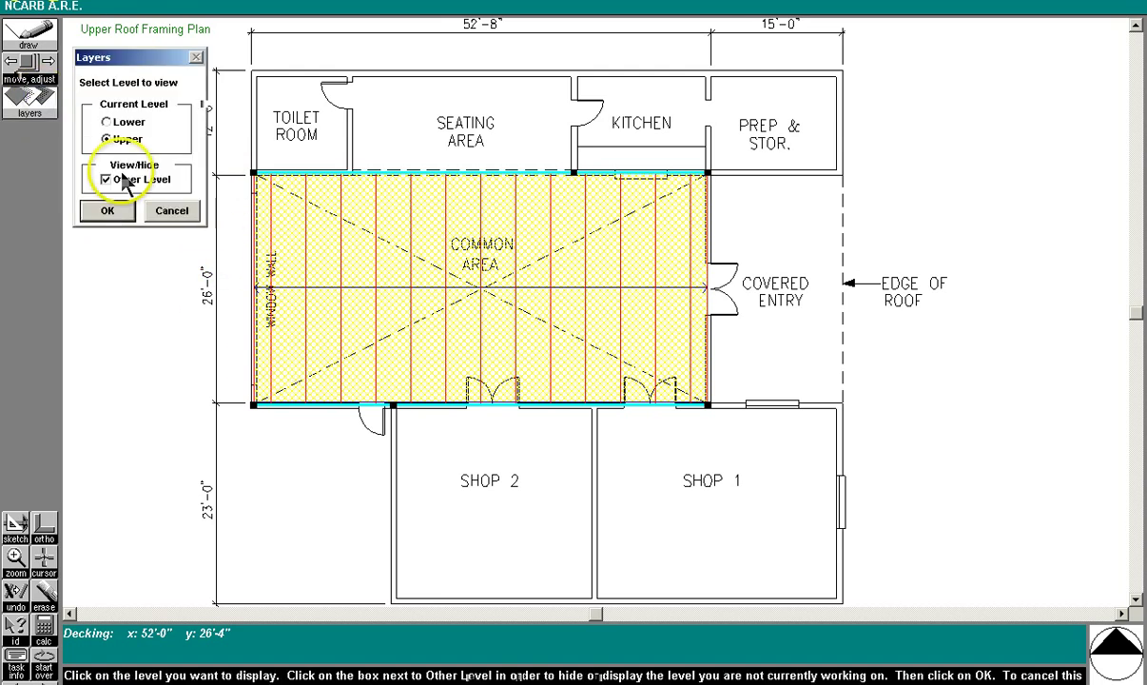
{"action": "left_click", "coordinate": [125, 132]}
{"action": "left_click", "coordinate": [109, 213]}
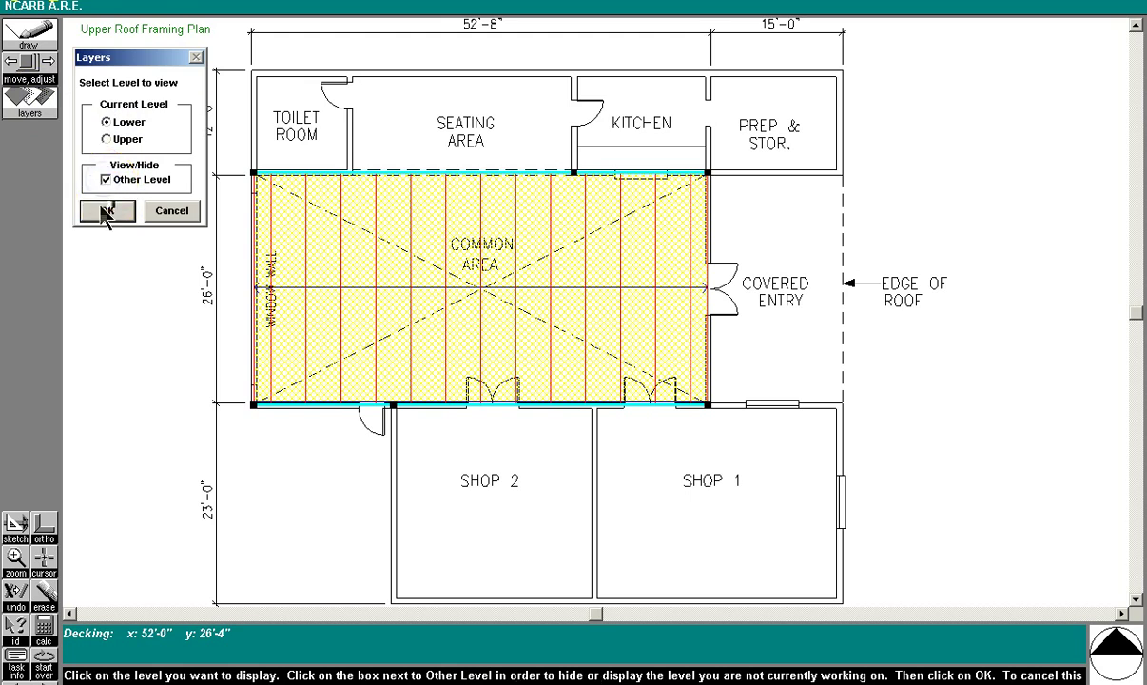
{"action": "left_click", "coordinate": [107, 212]}
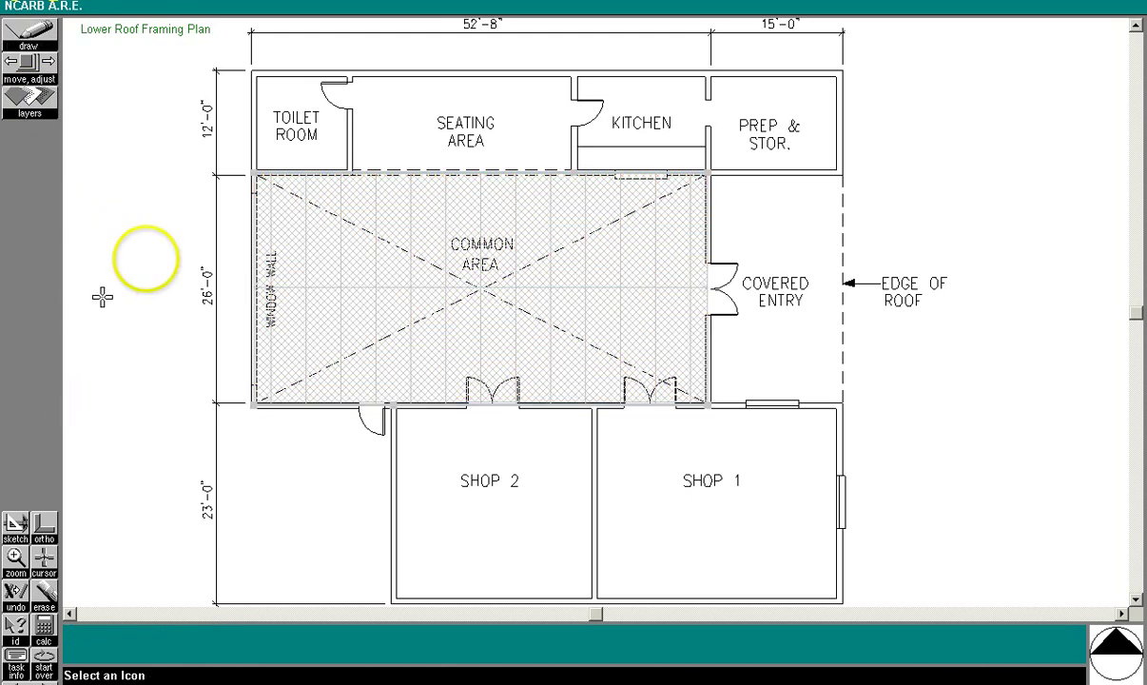
Hide the upper level's framing, then show it again faintly for reference
{"action": "left_click", "coordinate": [29, 100]}
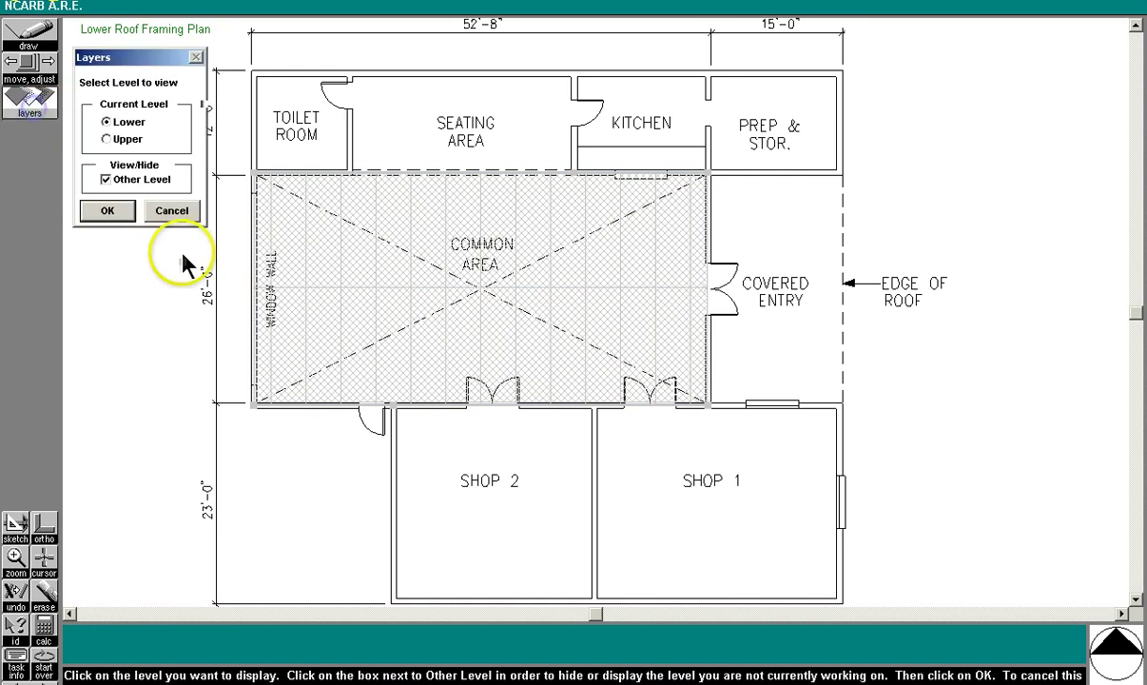
{"action": "left_click", "coordinate": [105, 181]}
{"action": "left_click", "coordinate": [106, 211]}
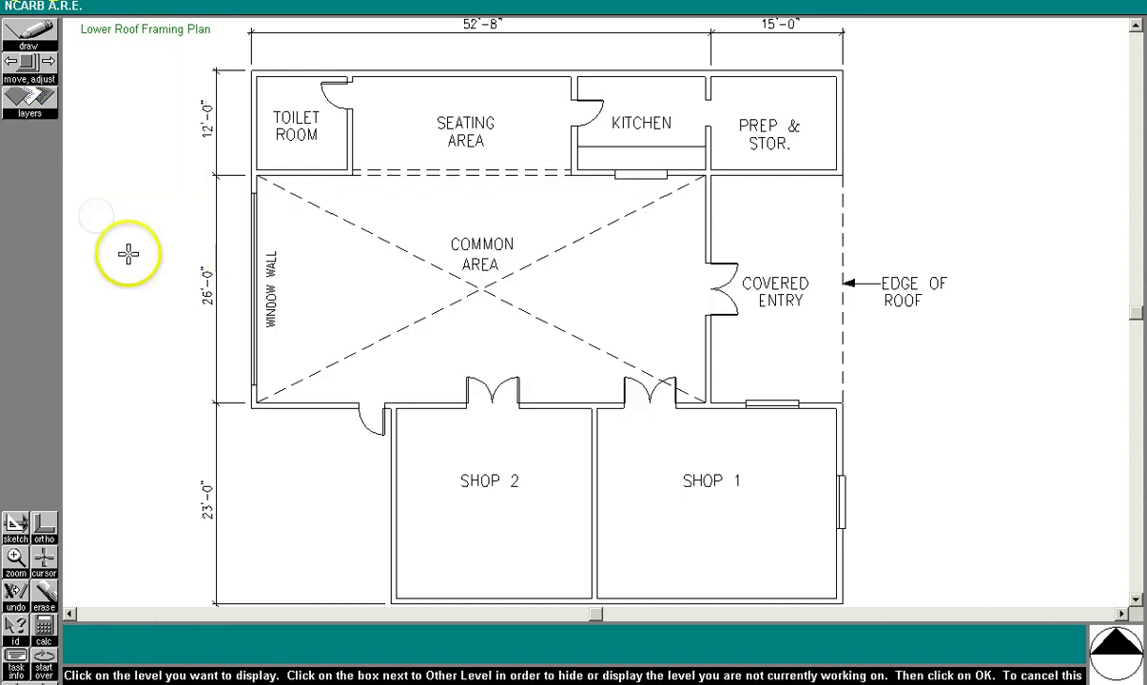
{"action": "left_click", "coordinate": [18, 100]}
{"action": "left_click", "coordinate": [91, 179]}
{"action": "left_click", "coordinate": [112, 212]}
{"action": "left_click", "coordinate": [30, 38]}
{"action": "left_click", "coordinate": [100, 56]}
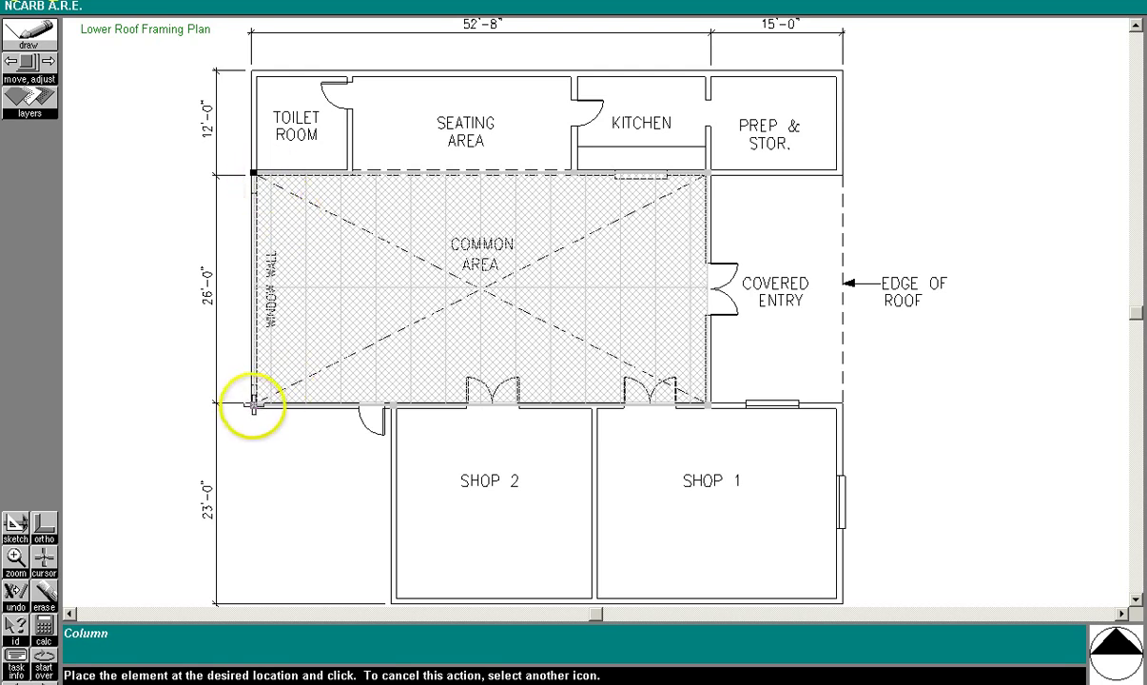
Place columns at the Common Area's corners, its top wall, and the Shop 2 and Shop 1 corners
{"action": "left_click", "coordinate": [254, 404]}
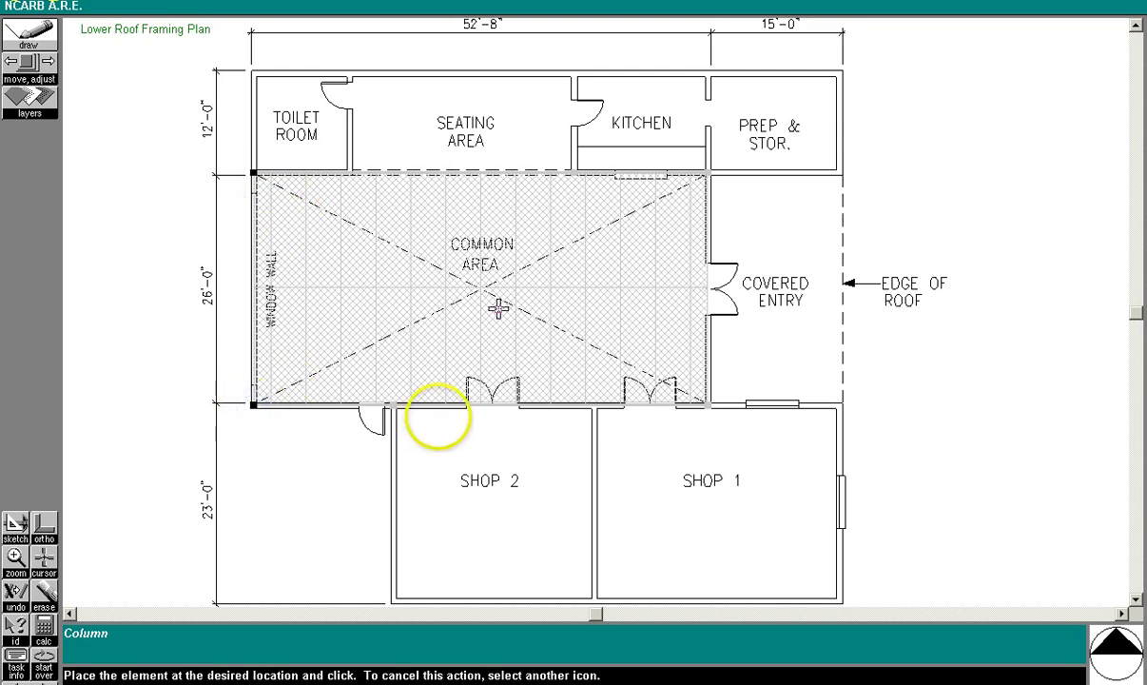
{"action": "left_click", "coordinate": [574, 172]}
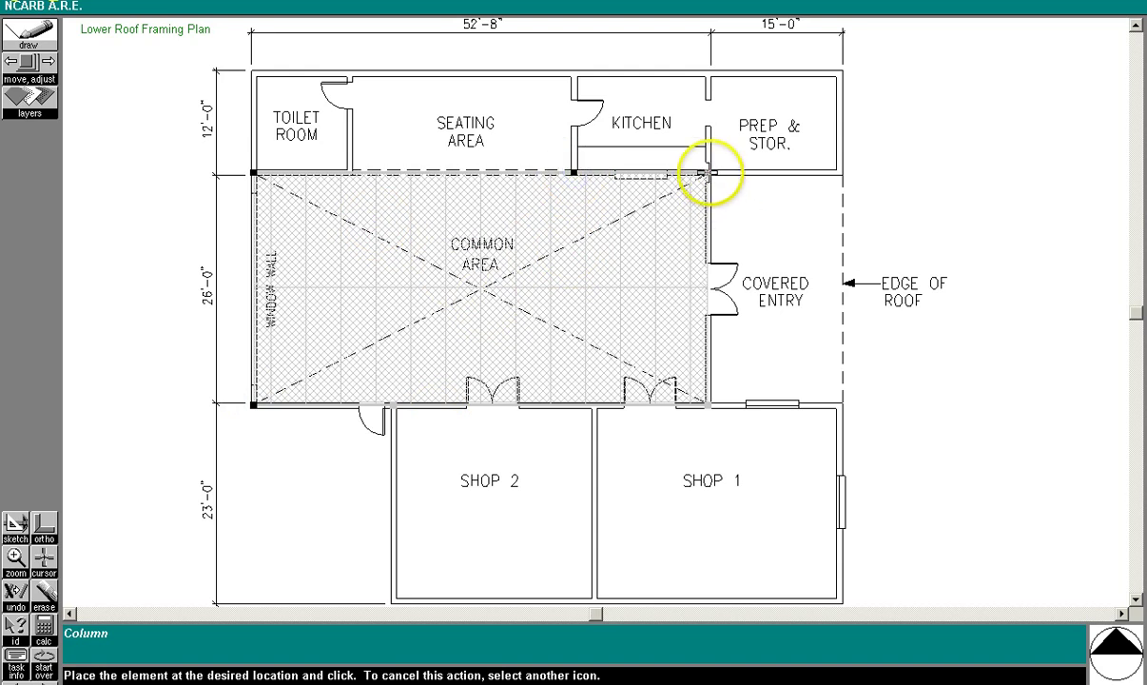
{"action": "left_click", "coordinate": [705, 172]}
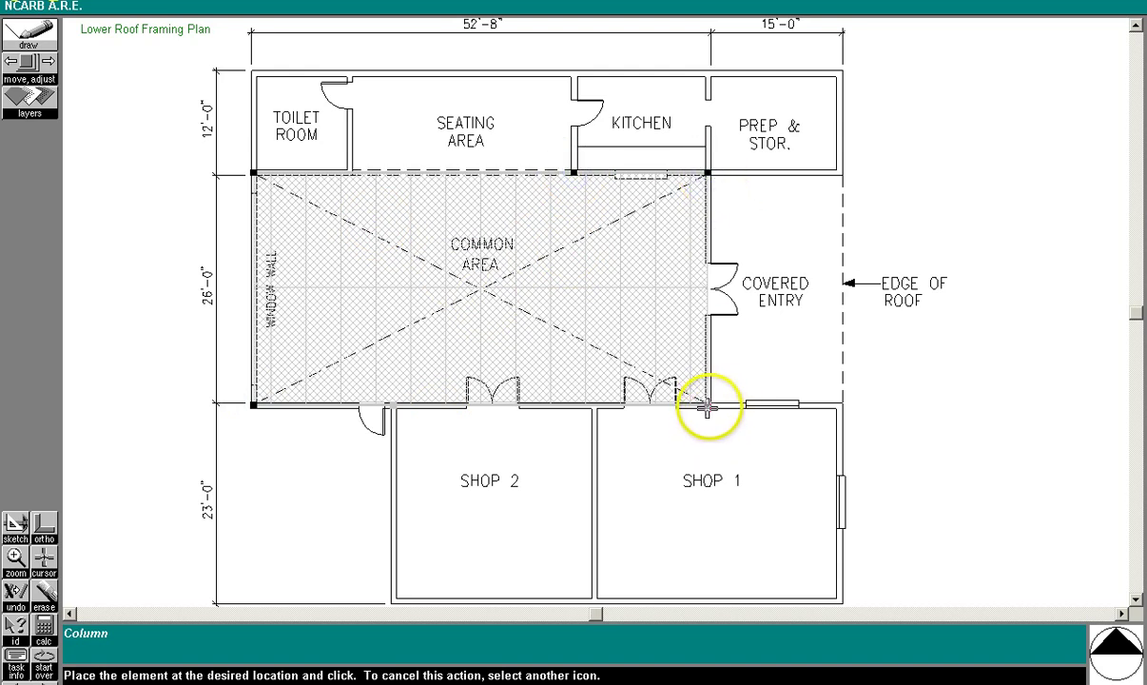
{"action": "left_click", "coordinate": [707, 404]}
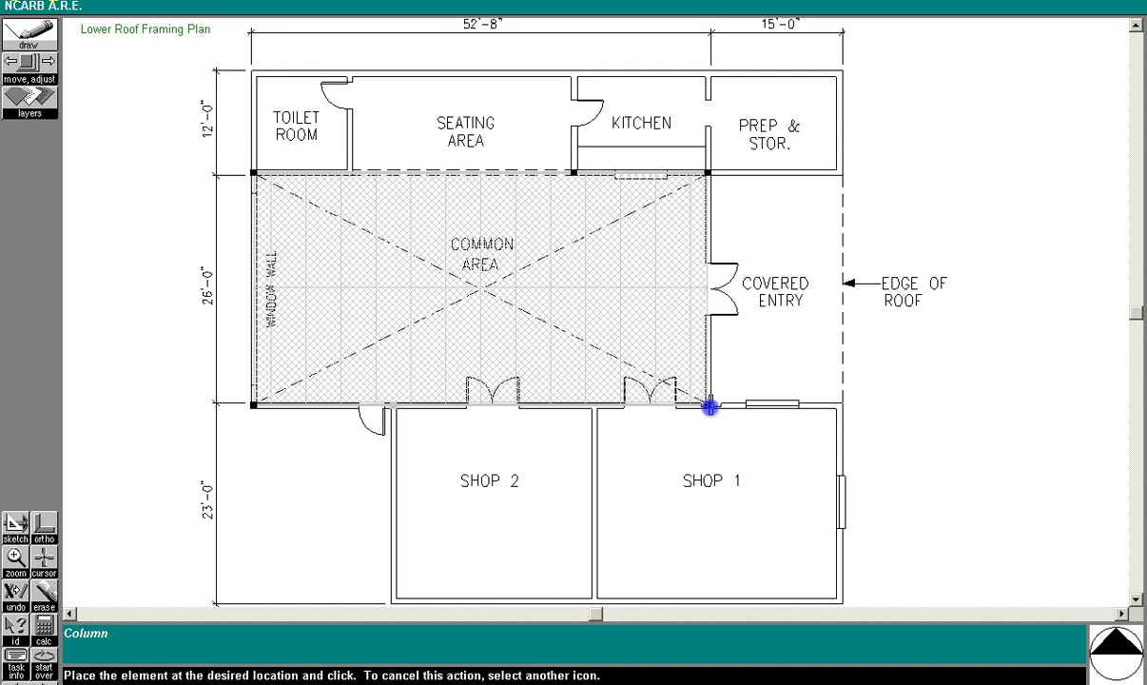
{"action": "left_click", "coordinate": [393, 405]}
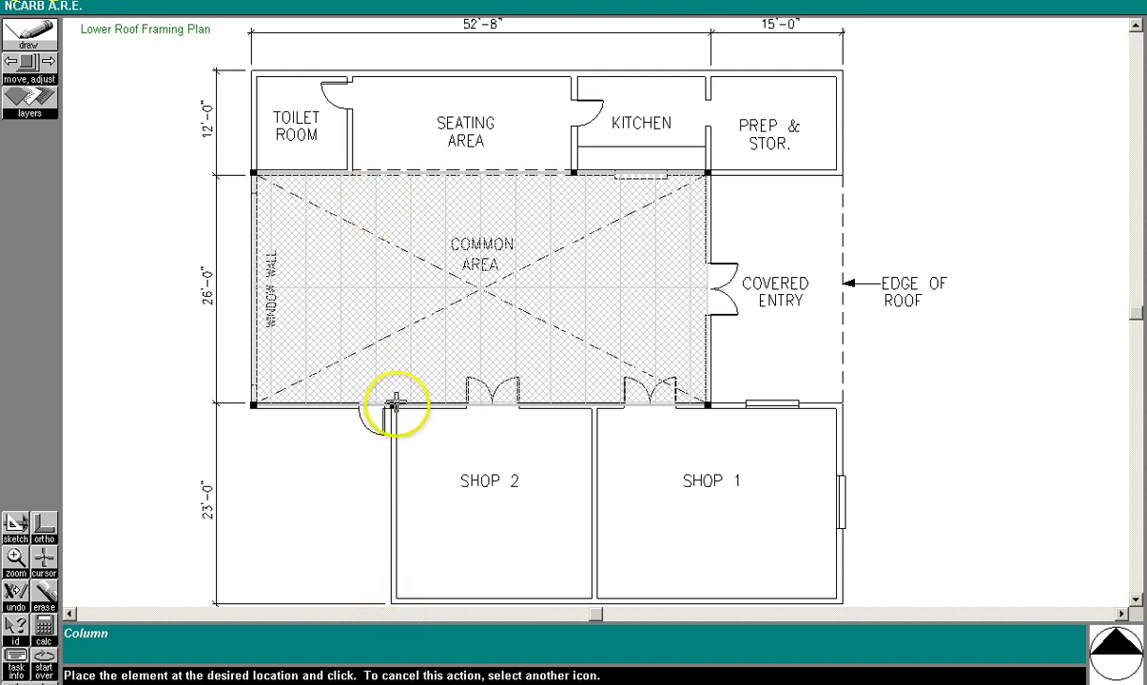
{"action": "left_click", "coordinate": [394, 405]}
{"action": "left_click", "coordinate": [707, 405]}
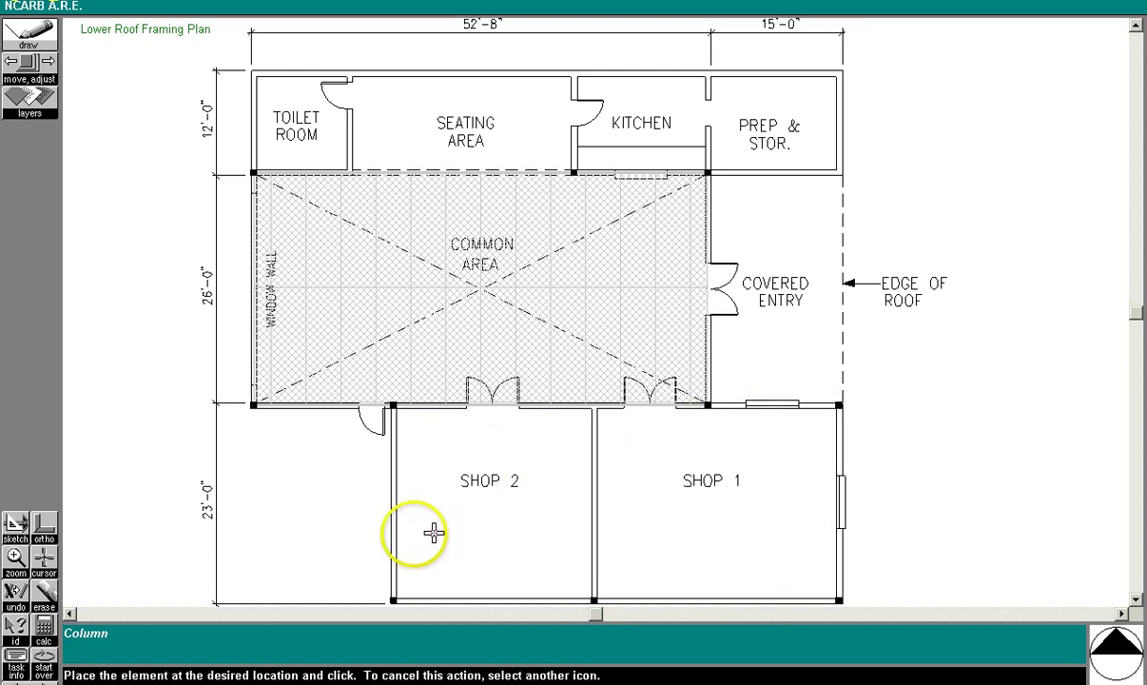
Draw beams along the shops' top and bottom walls from Shop 2 to the right wall
{"action": "left_click", "coordinate": [28, 33]}
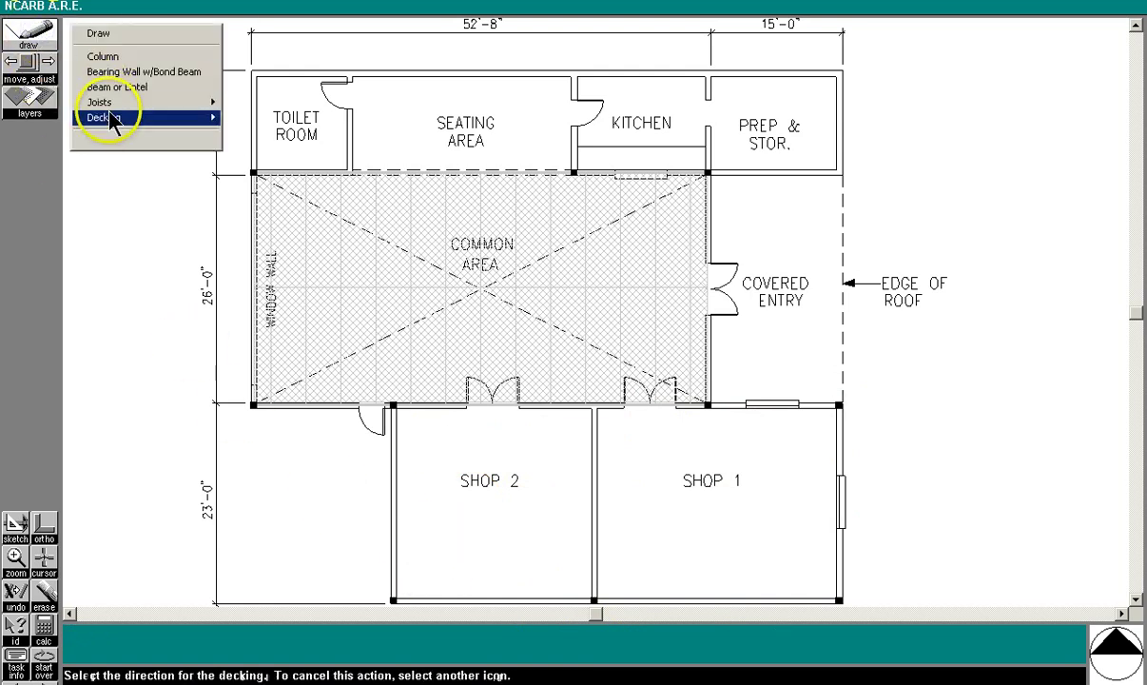
{"action": "left_click", "coordinate": [138, 87]}
{"action": "left_click", "coordinate": [393, 406]}
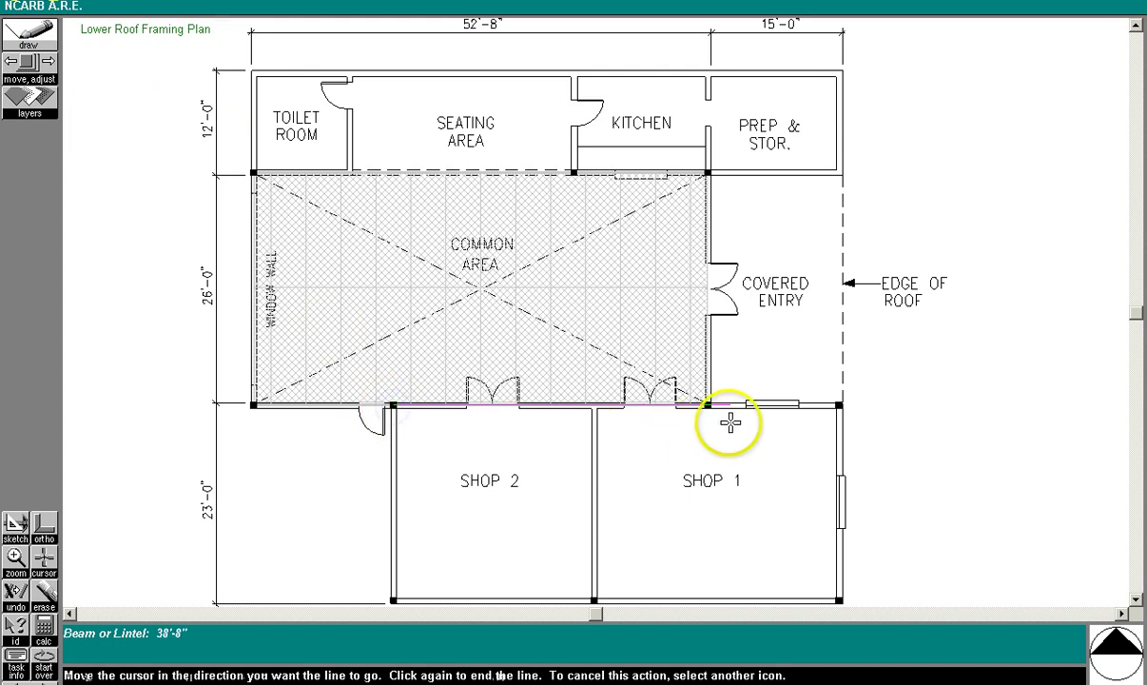
{"action": "left_click", "coordinate": [841, 406]}
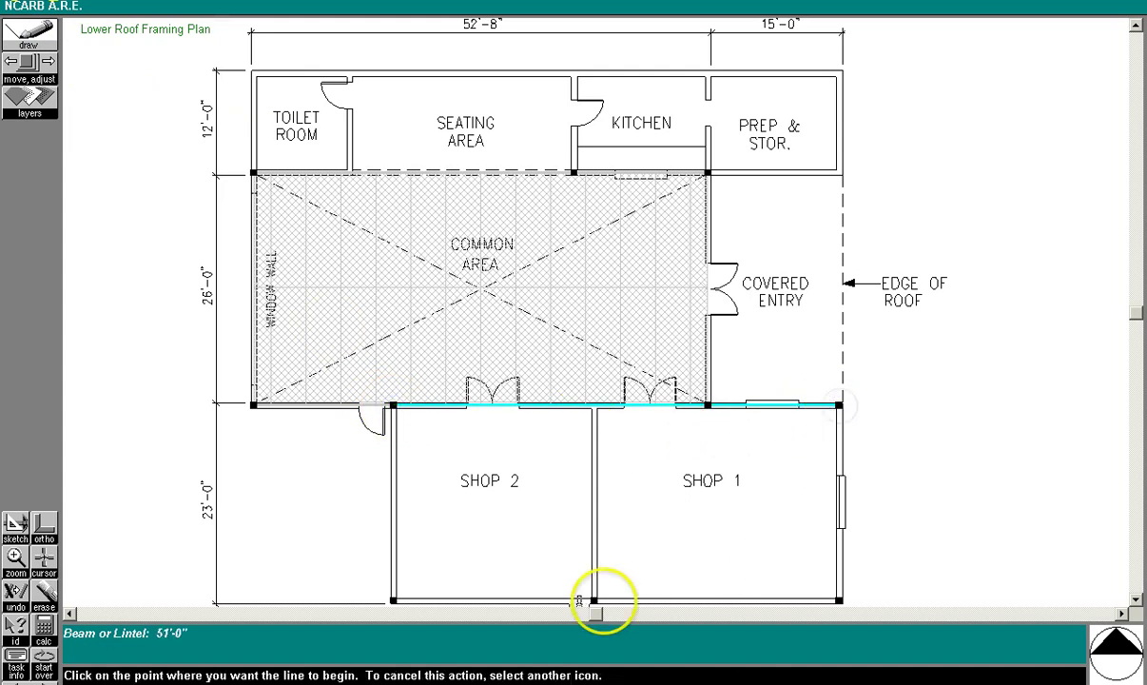
{"action": "left_click", "coordinate": [392, 599]}
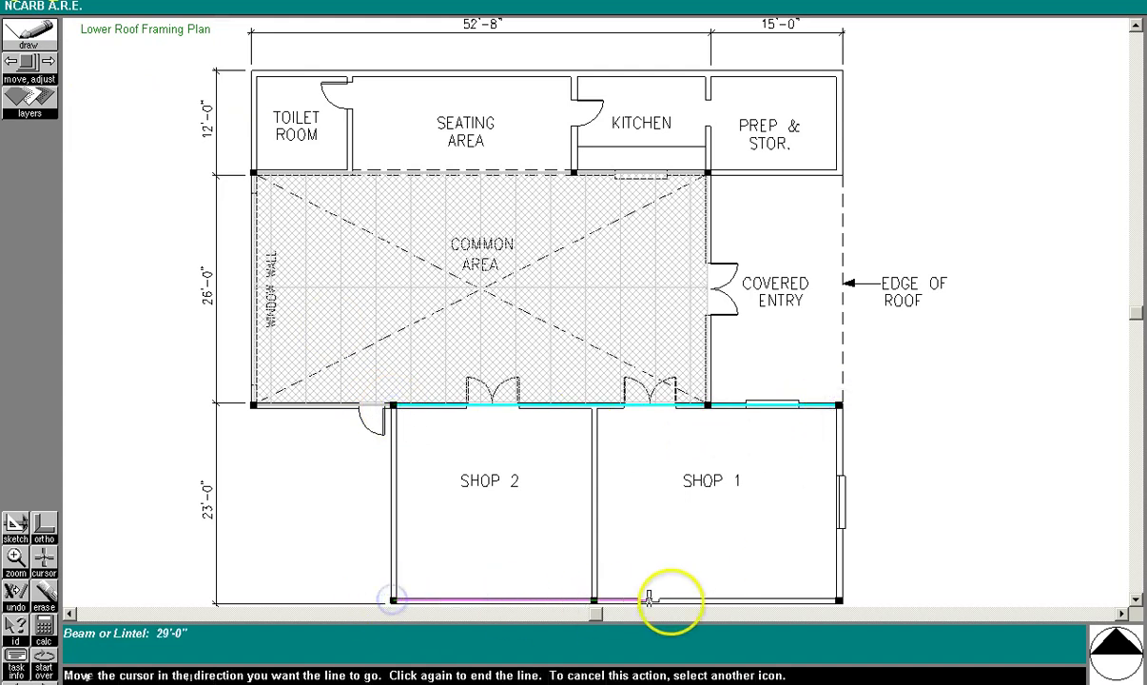
{"action": "left_click", "coordinate": [840, 599]}
Fill both shops with vertical joists at 48" o.c
{"action": "left_click", "coordinate": [14, 43]}
{"action": "mouse_move", "coordinate": [150, 111]}
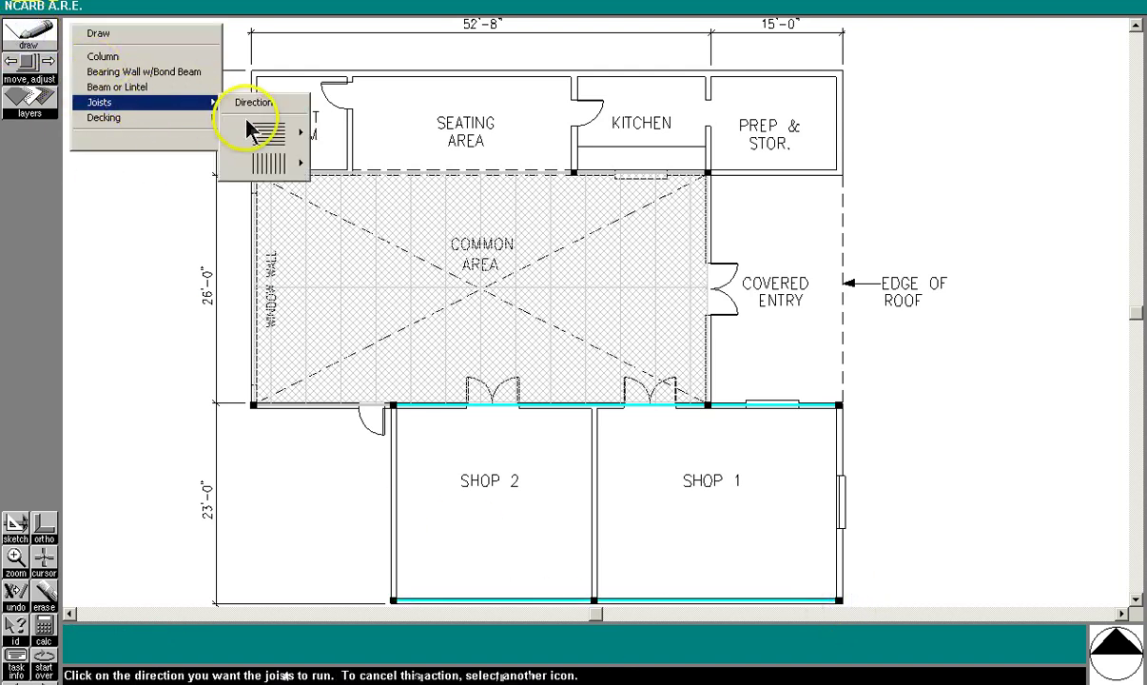
{"action": "mouse_move", "coordinate": [274, 162]}
{"action": "left_click", "coordinate": [362, 273]}
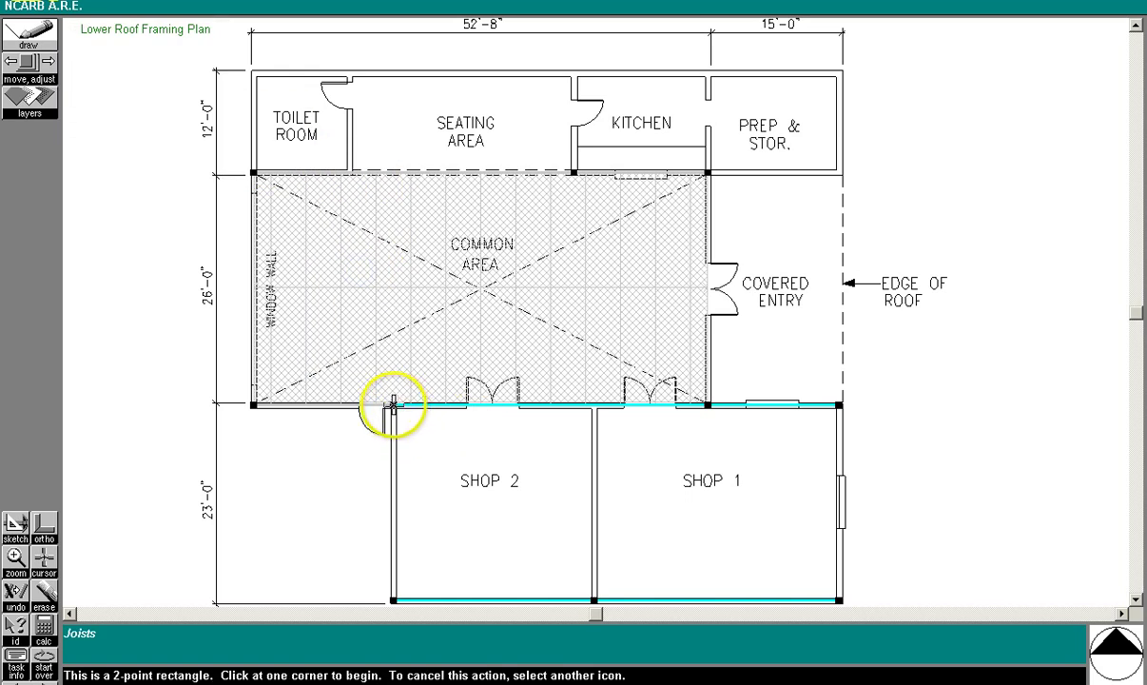
{"action": "left_click", "coordinate": [392, 404]}
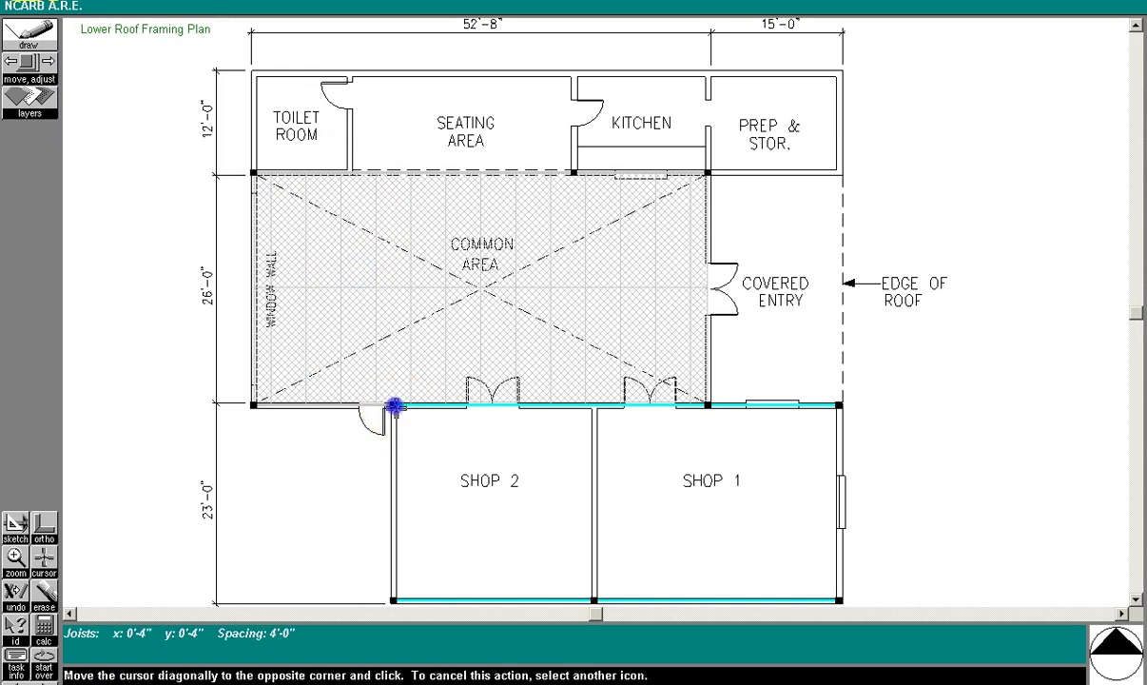
{"action": "left_click", "coordinate": [839, 598]}
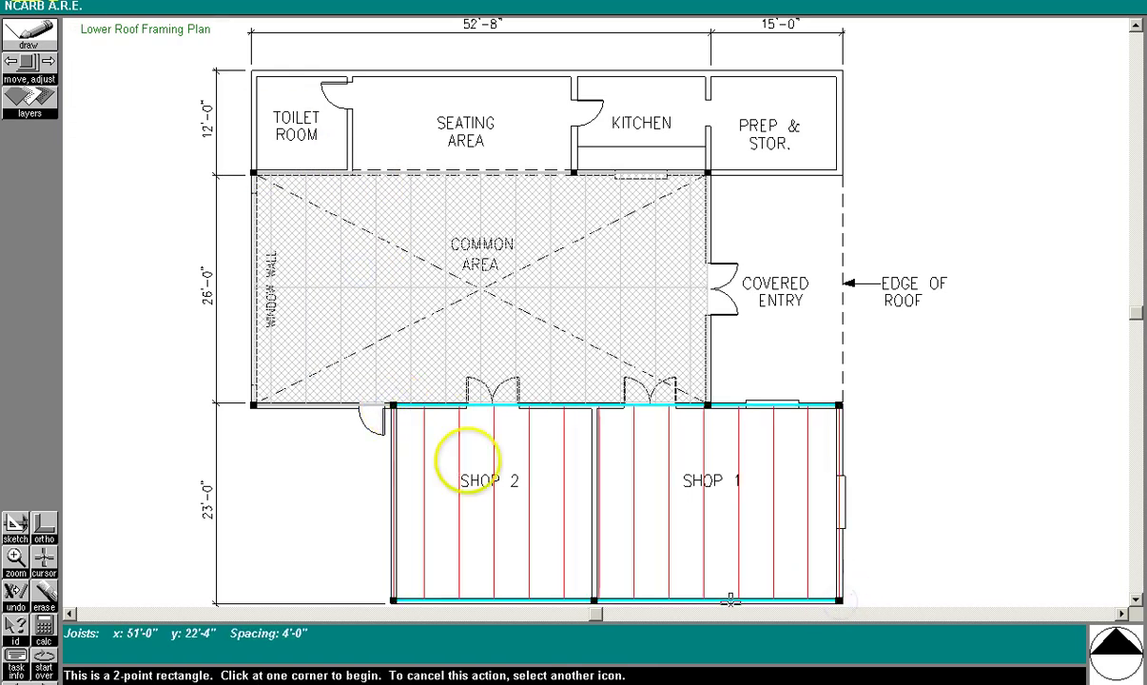
Lay 51'-0" by 22'-4" decking from Shop 2's upper-left to Shop 1's lower-right corner
{"action": "left_click", "coordinate": [30, 36]}
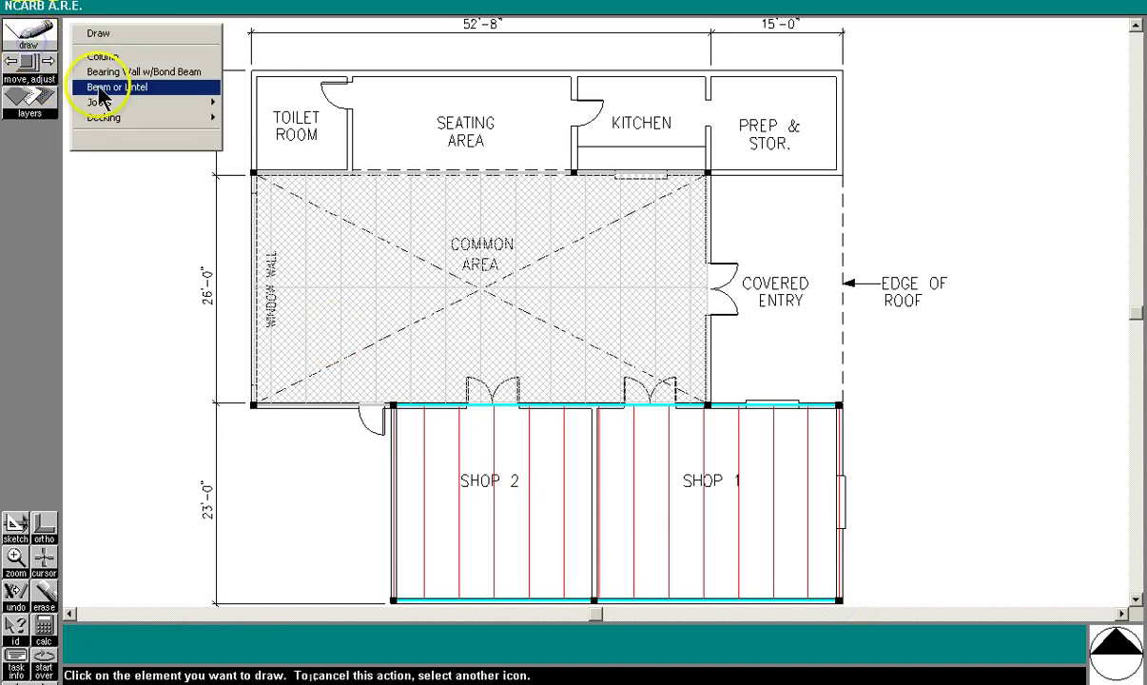
{"action": "left_click", "coordinate": [136, 119]}
{"action": "left_click", "coordinate": [264, 162]}
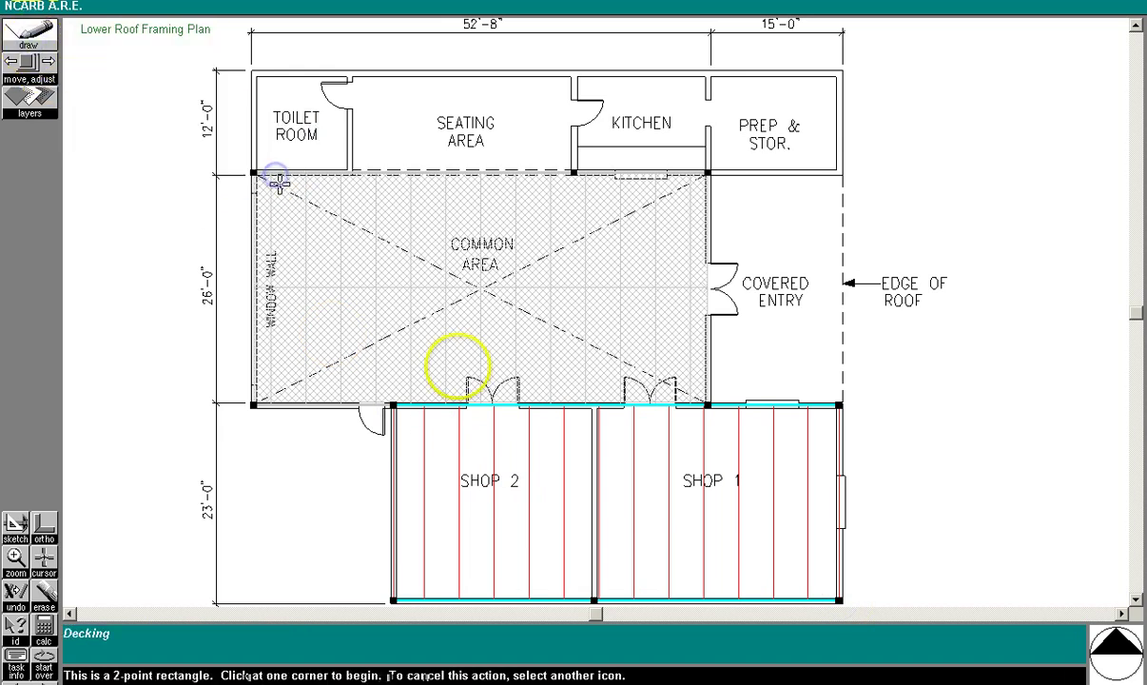
{"action": "left_click", "coordinate": [392, 405]}
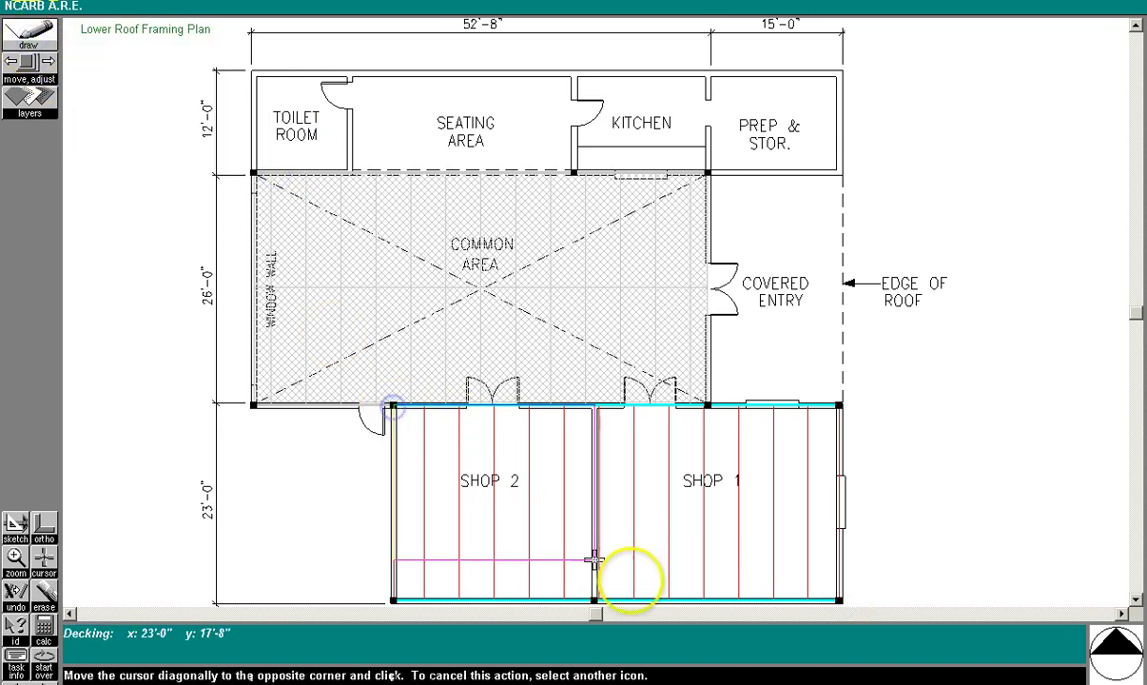
{"action": "left_click", "coordinate": [839, 599]}
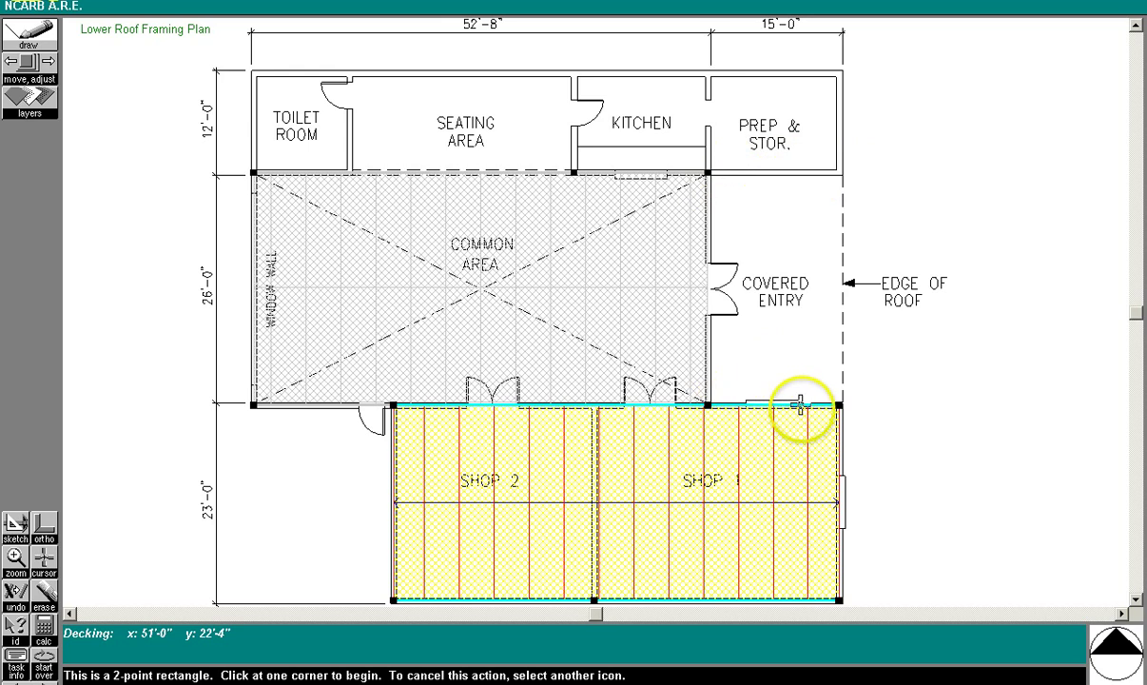
Draw a 67'-0" beam from the right roof-edge corner to the common area's upper-left corner
{"action": "left_click", "coordinate": [42, 35]}
{"action": "left_click", "coordinate": [99, 57]}
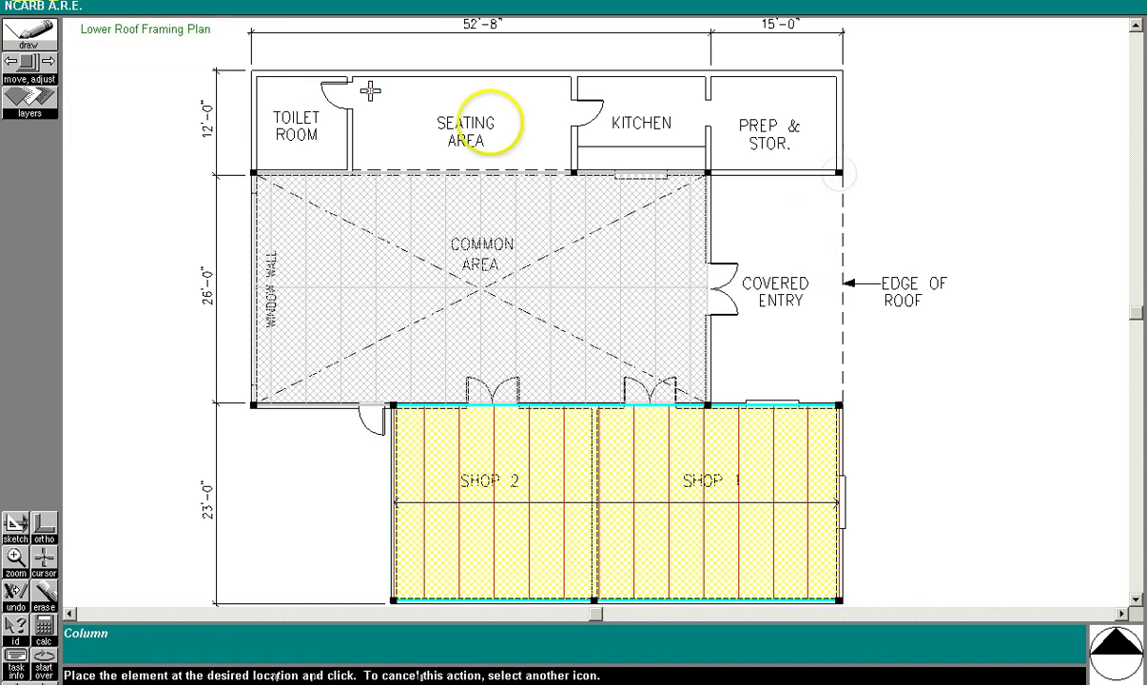
{"action": "left_click", "coordinate": [24, 43]}
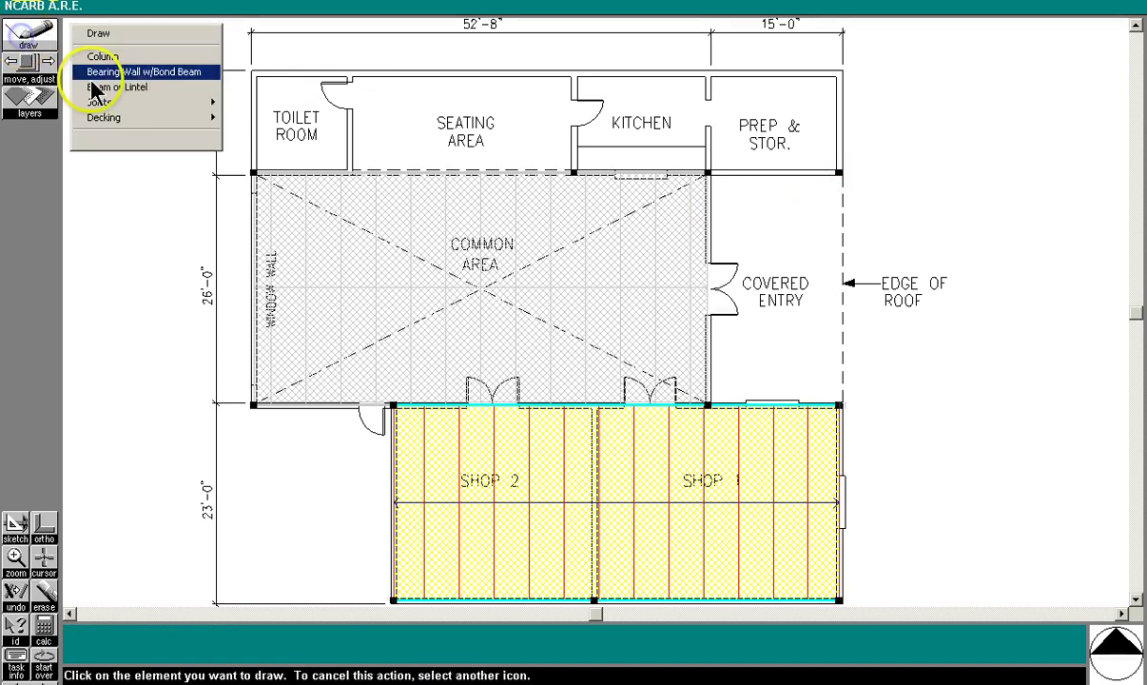
{"action": "left_click", "coordinate": [141, 86]}
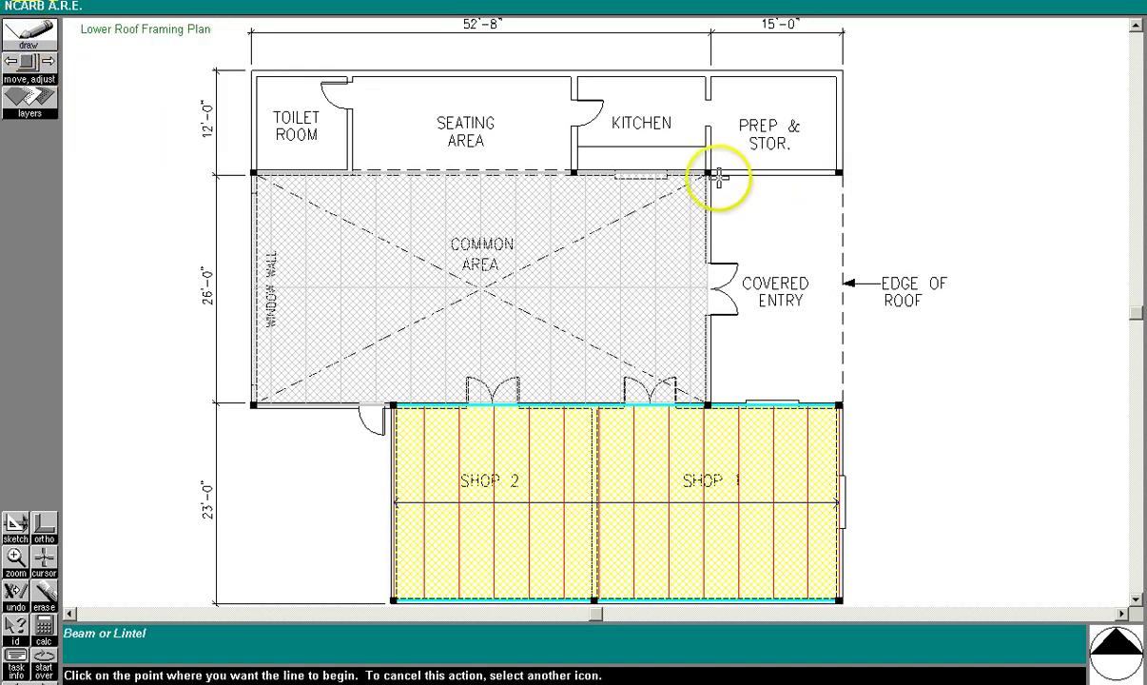
{"action": "left_click_drag", "start_coordinate": [707, 173], "coordinate": [838, 173]}
{"action": "left_click", "coordinate": [840, 173]}
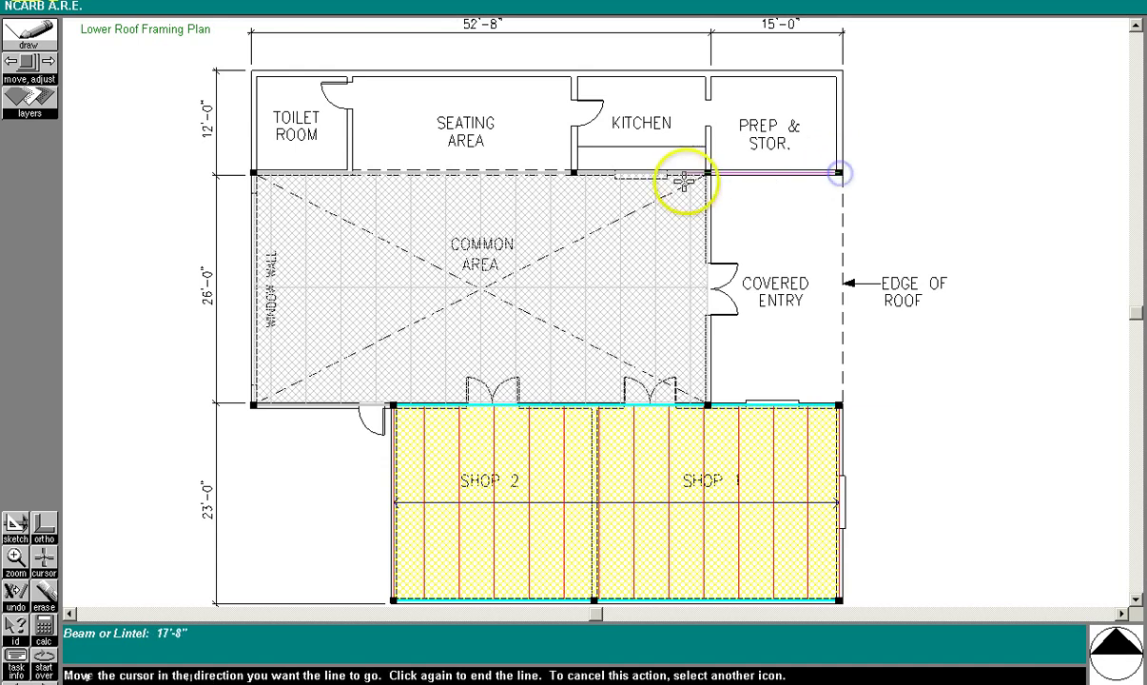
{"action": "left_click", "coordinate": [252, 174]}
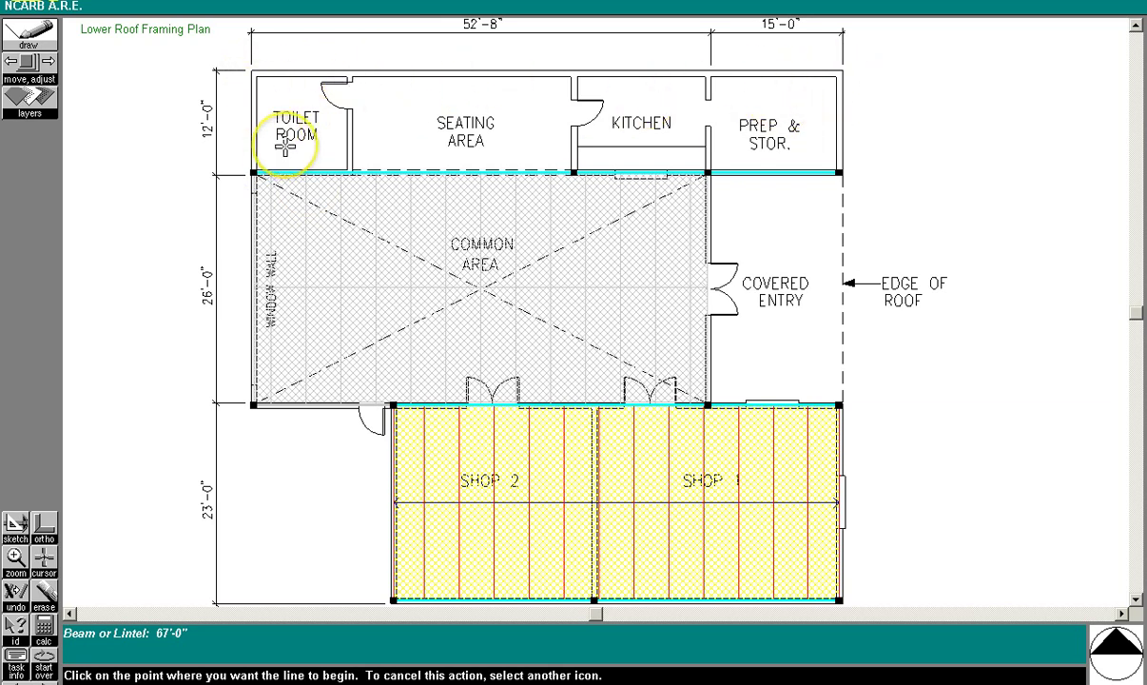
{"action": "left_click", "coordinate": [27, 60]}
{"action": "left_click", "coordinate": [28, 42]}
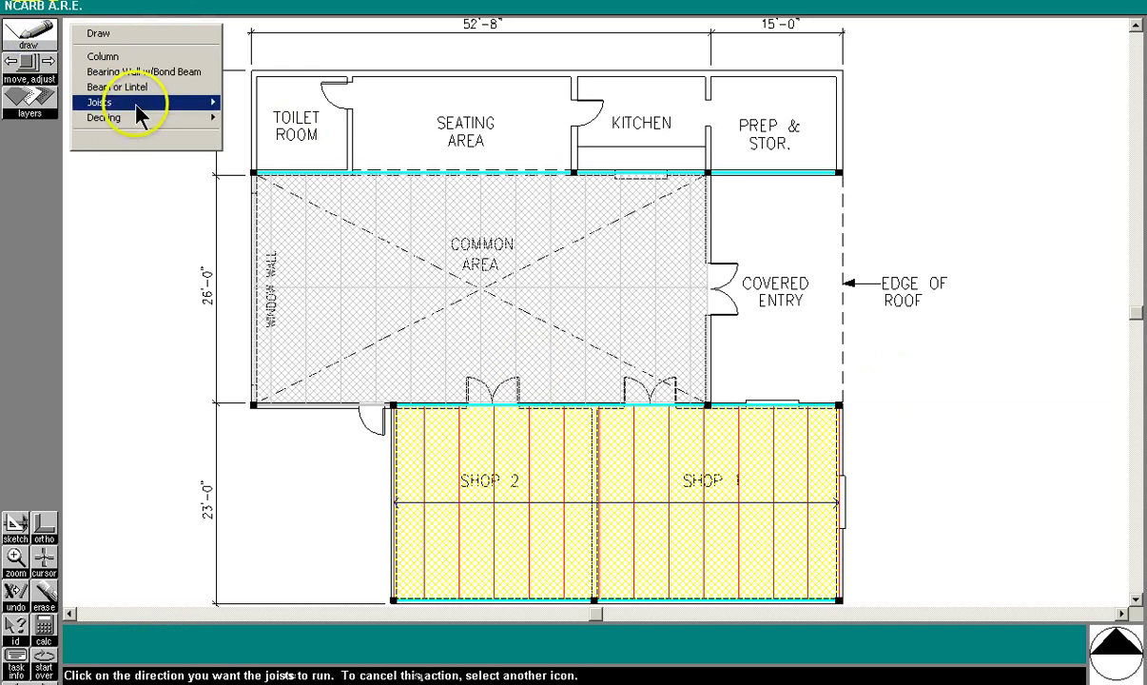
Frame the covered entry with vertical joists at 48" o.c
{"action": "mouse_move", "coordinate": [141, 102]}
{"action": "left_click", "coordinate": [291, 162]}
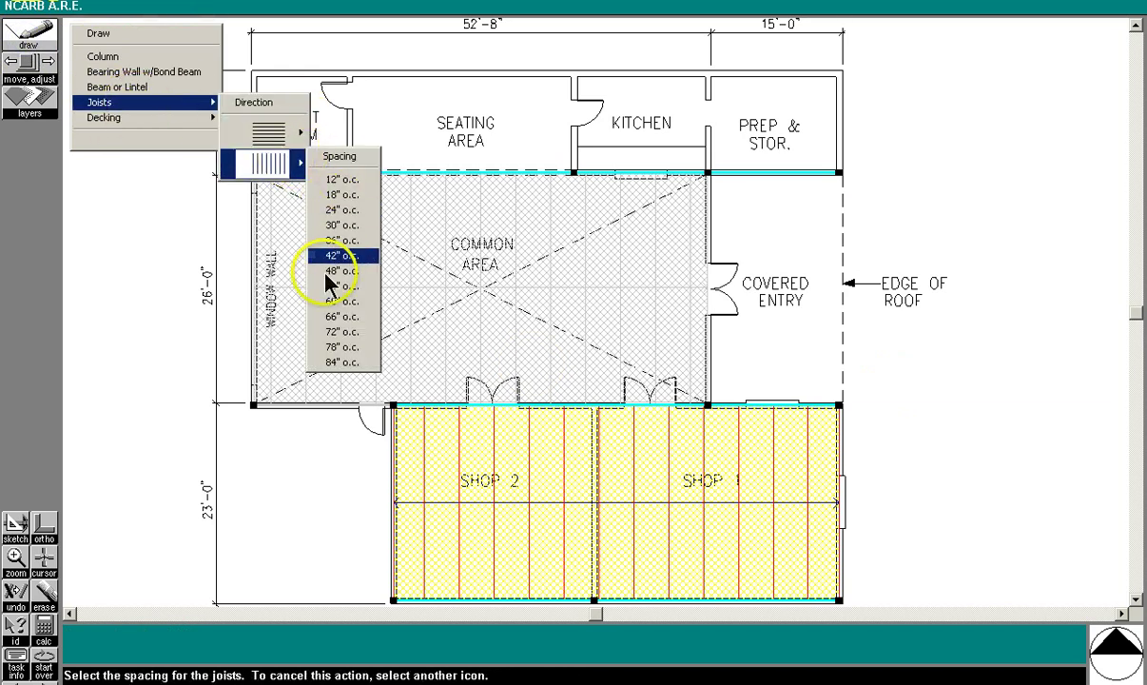
{"action": "left_click", "coordinate": [333, 274]}
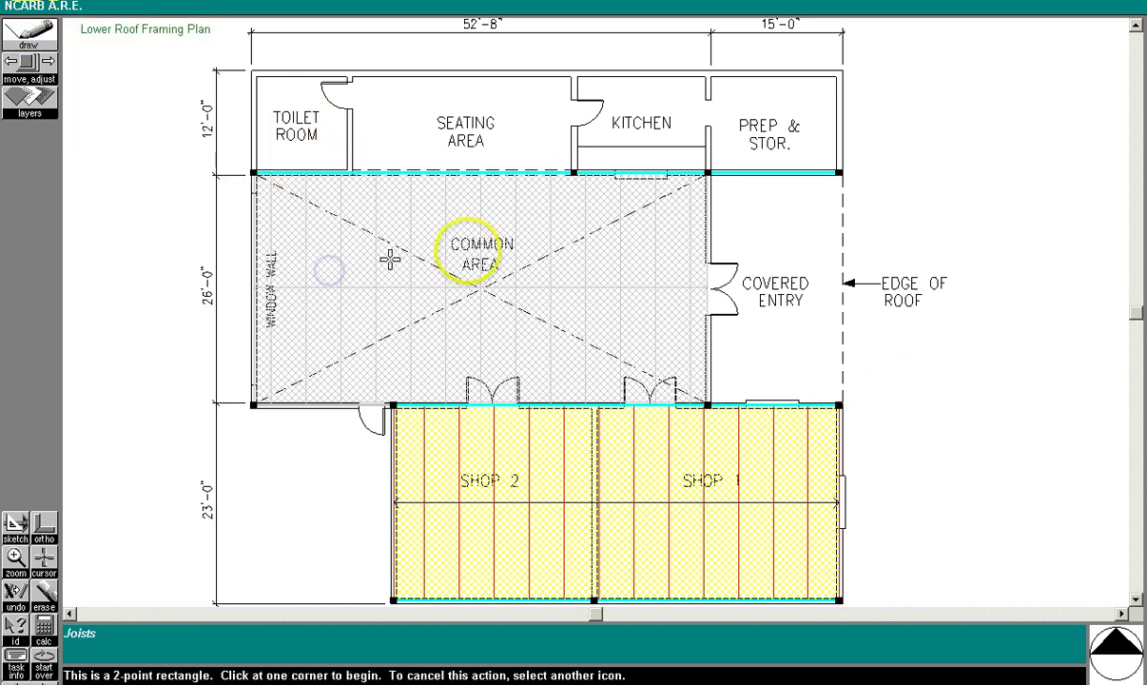
{"action": "left_click", "coordinate": [706, 171]}
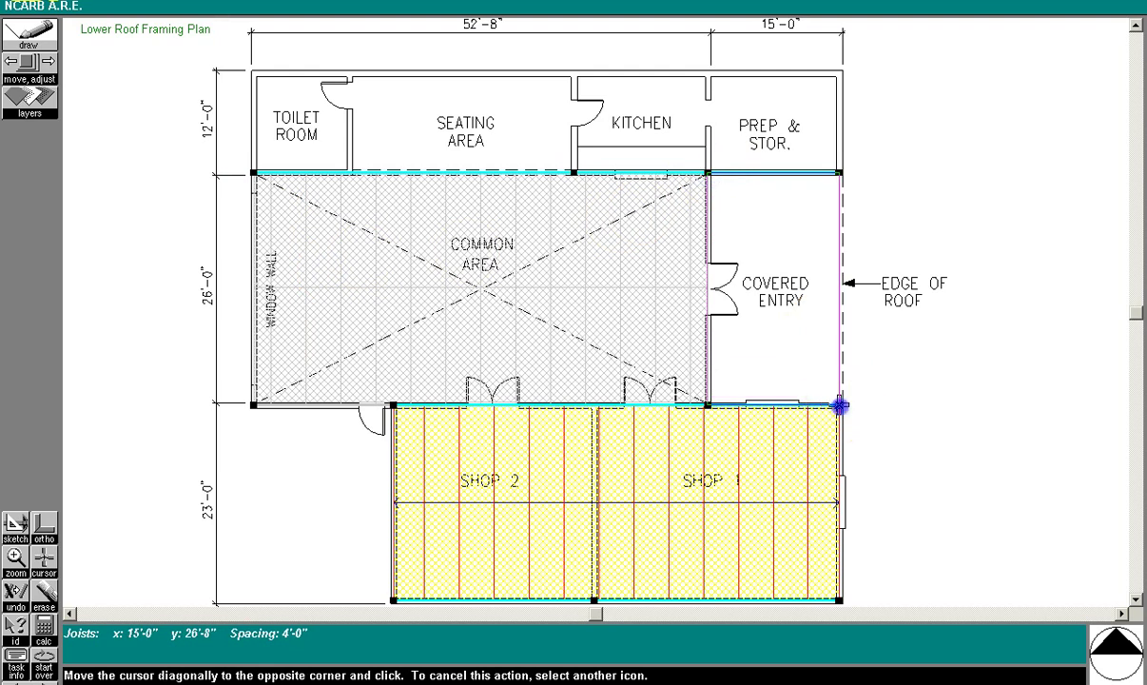
{"action": "left_click", "coordinate": [840, 406]}
Lay horizontal roof decking over the covered entry
{"action": "left_click", "coordinate": [21, 31]}
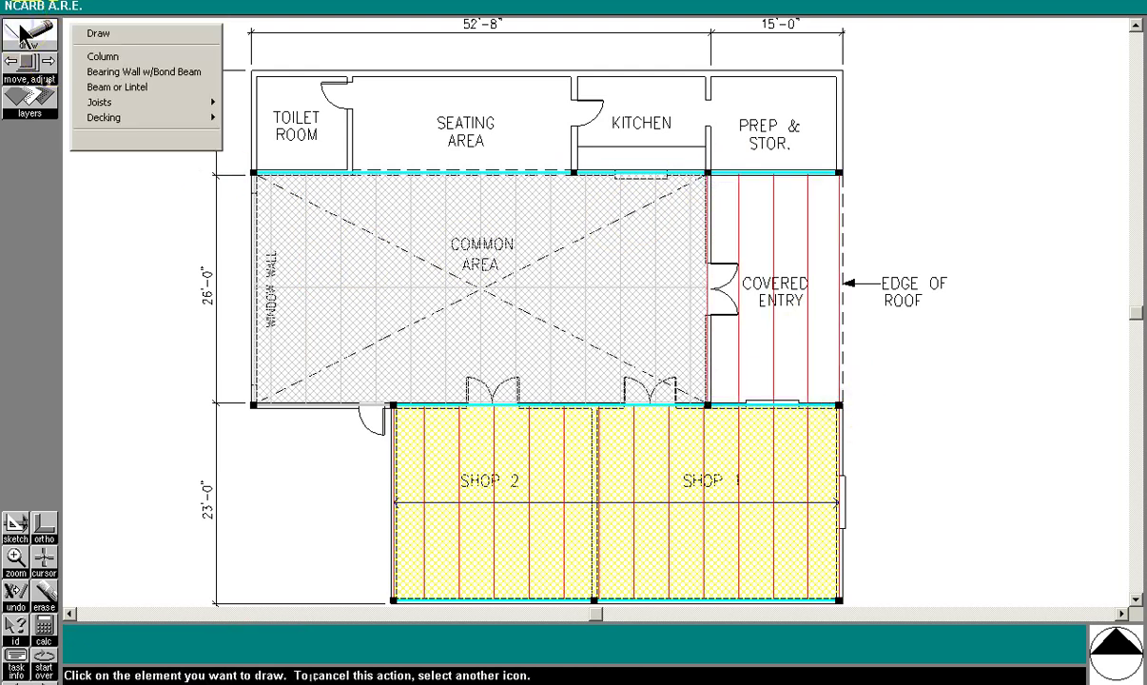
{"action": "left_click", "coordinate": [124, 117]}
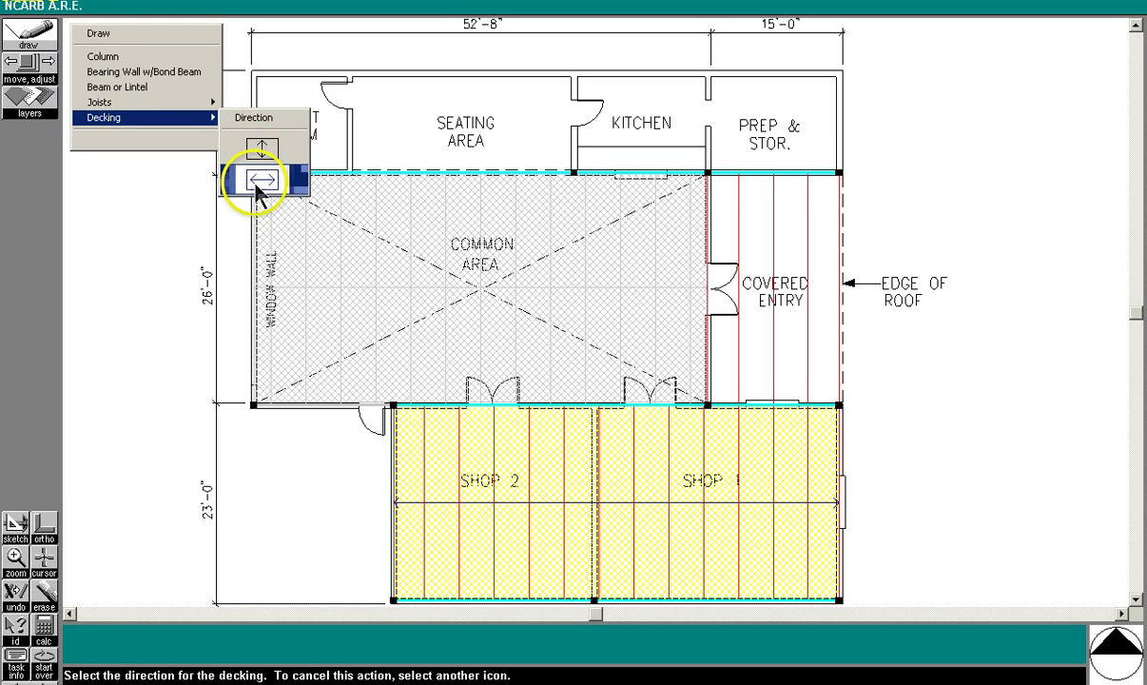
{"action": "left_click", "coordinate": [258, 182]}
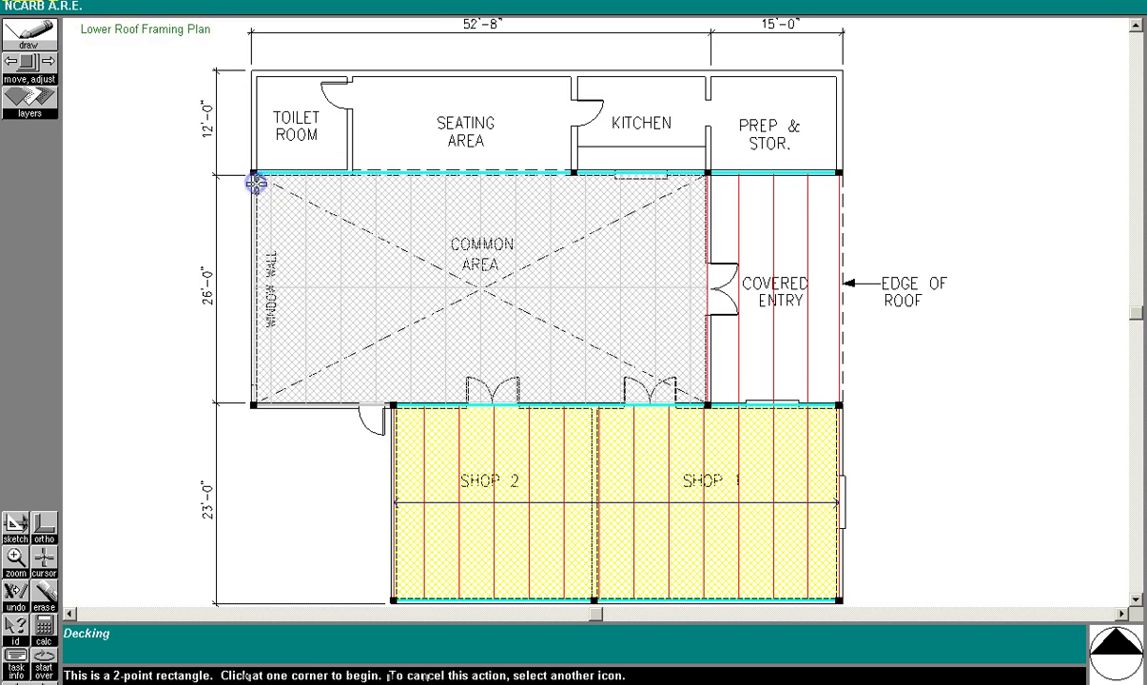
{"action": "left_click", "coordinate": [706, 173]}
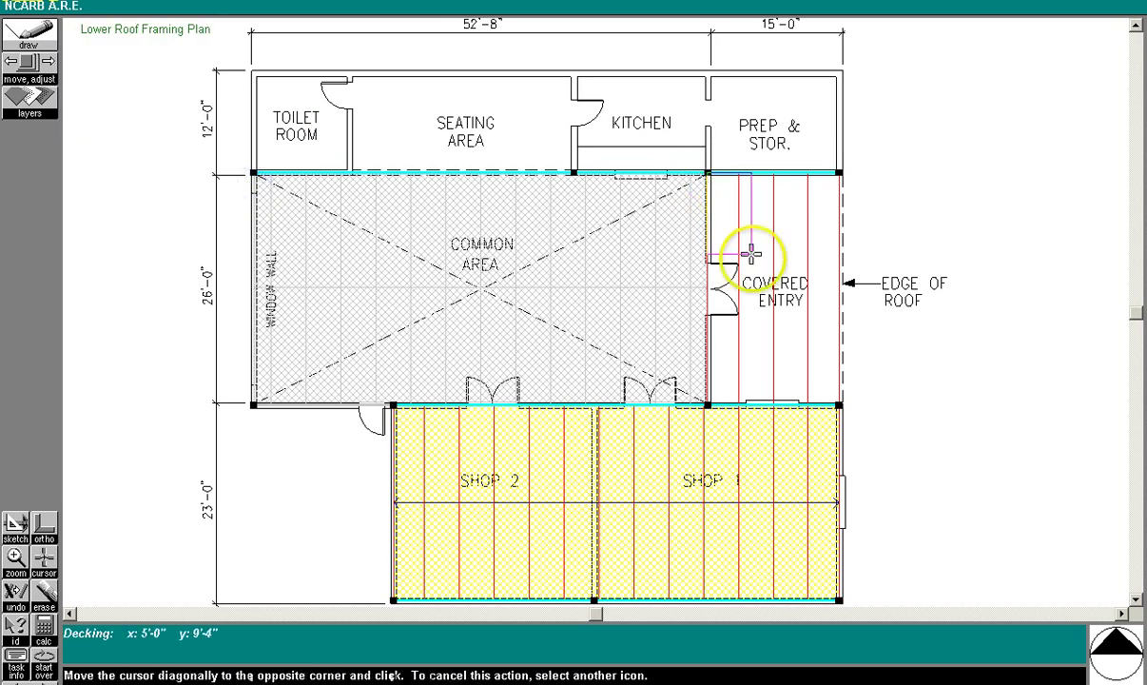
{"action": "left_click", "coordinate": [840, 406]}
Place a column on the north exterior wall at the Seating/Kitchen wall
{"action": "left_click", "coordinate": [46, 27]}
{"action": "left_click", "coordinate": [90, 48]}
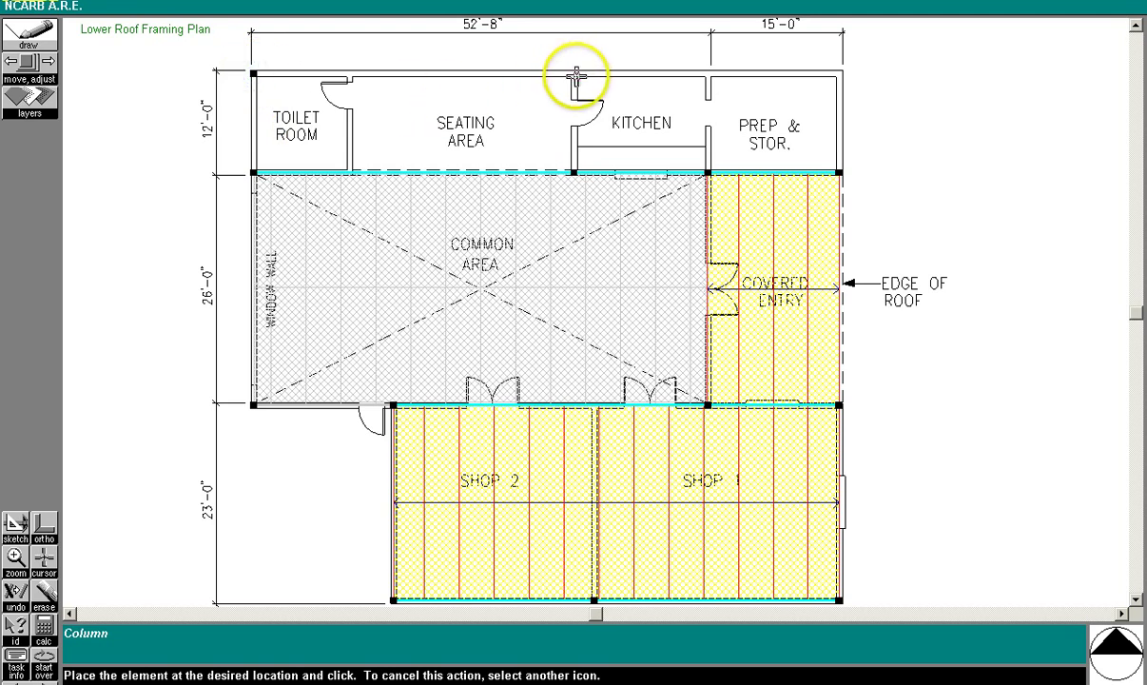
{"action": "left_click", "coordinate": [29, 64]}
{"action": "left_click", "coordinate": [571, 72]}
{"action": "left_click", "coordinate": [574, 70]}
Draw an 11'-4" beam on the Toilet Room west wall and a beam along the Kitchen wall
{"action": "left_click", "coordinate": [52, 52]}
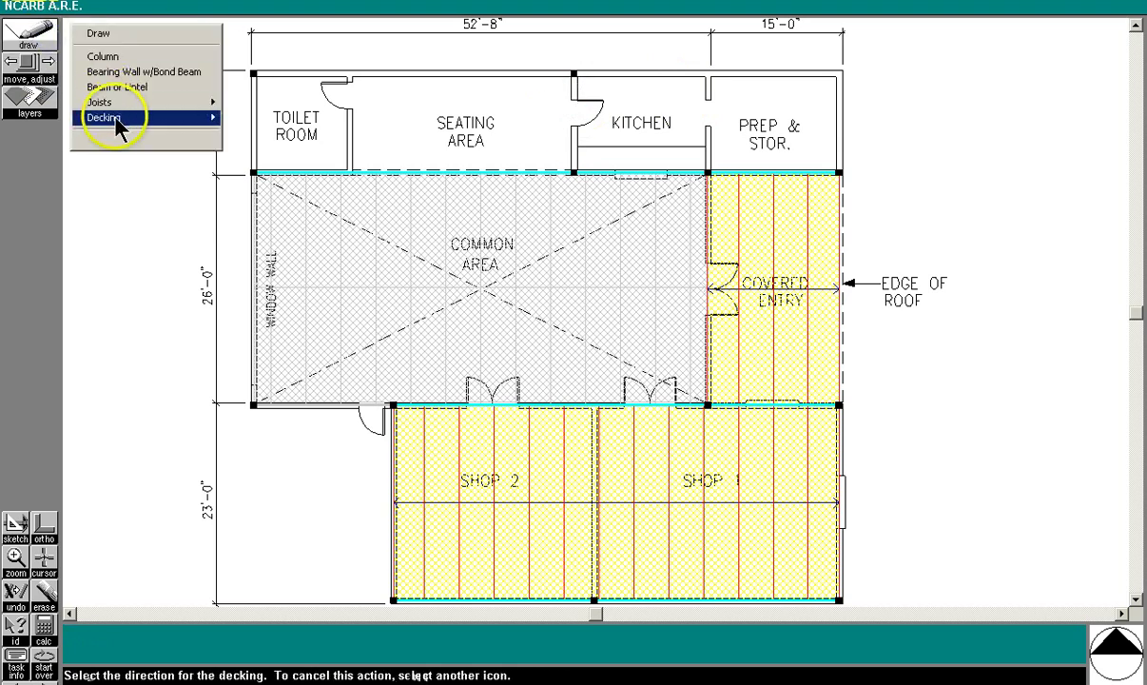
{"action": "left_click", "coordinate": [116, 87]}
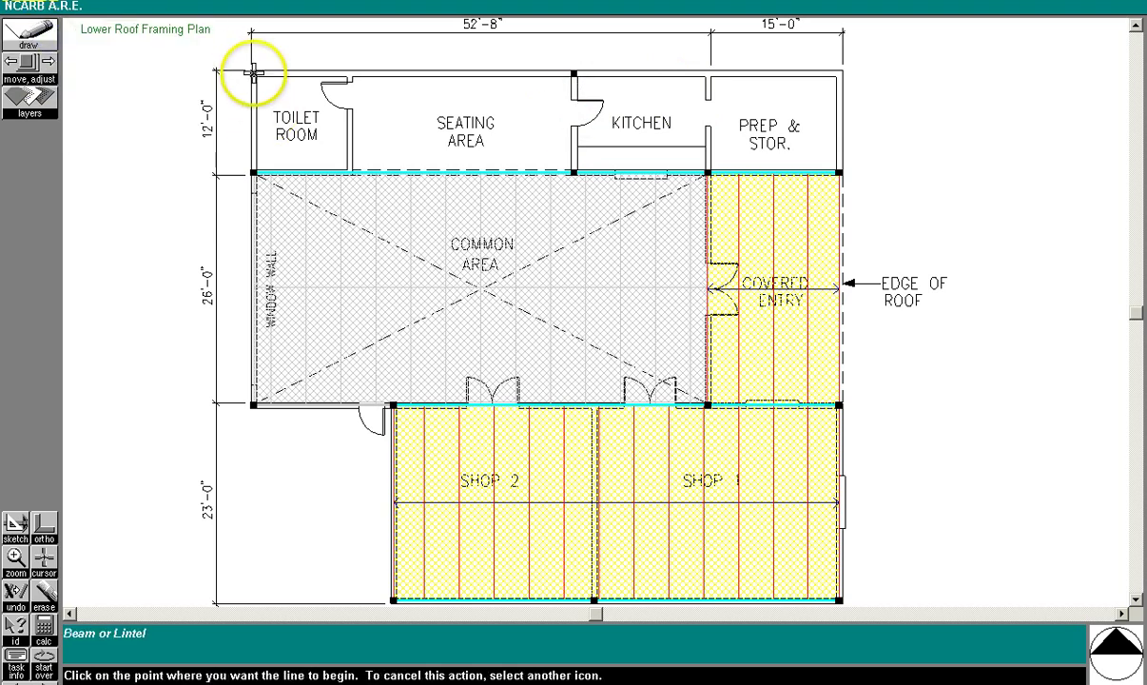
{"action": "left_click", "coordinate": [252, 73]}
{"action": "left_click", "coordinate": [253, 172]}
{"action": "left_click", "coordinate": [38, 40]}
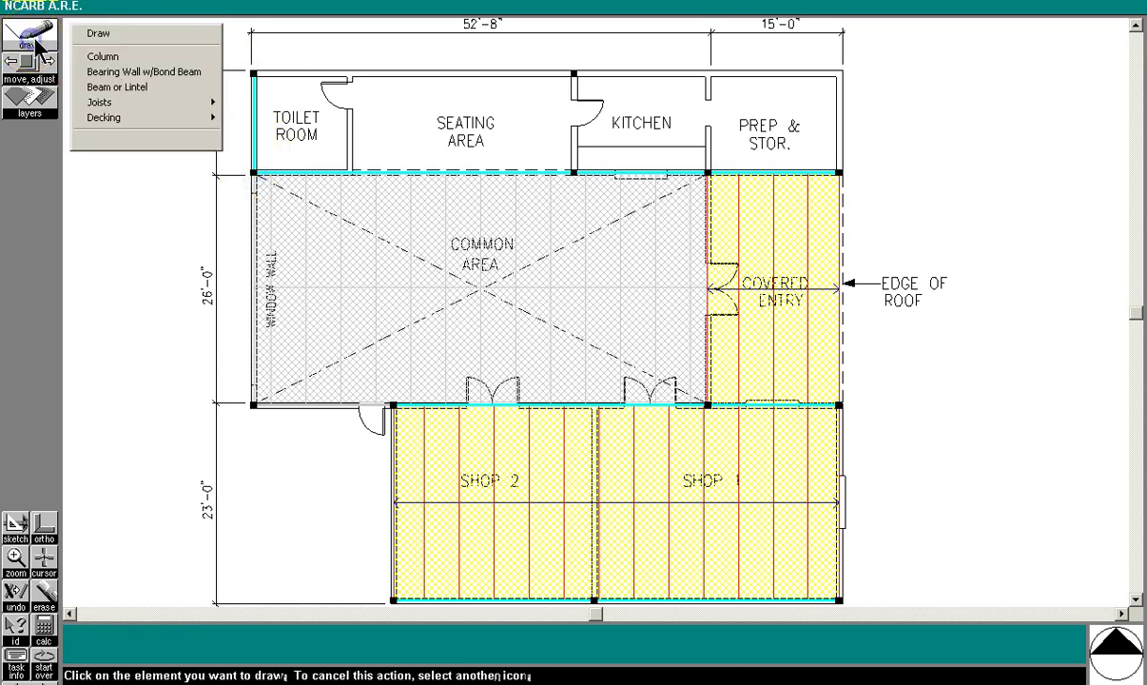
{"action": "left_click", "coordinate": [128, 86]}
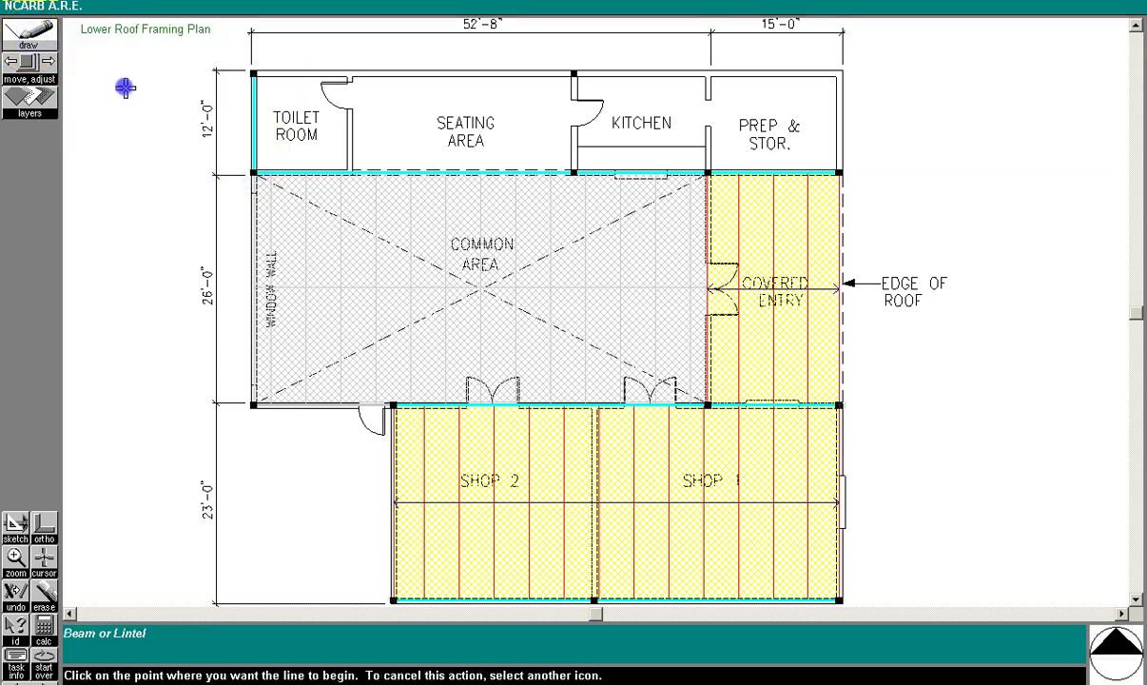
{"action": "left_click", "coordinate": [573, 173]}
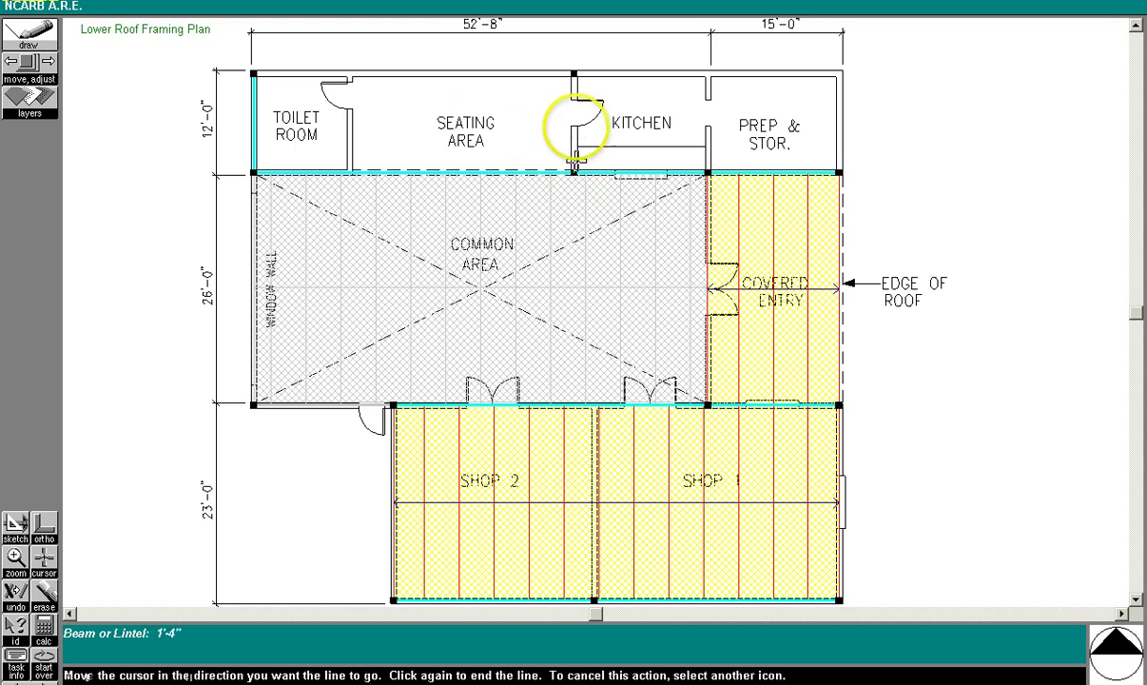
{"action": "left_click", "coordinate": [574, 71]}
Shorten the covered-entry beam to 15'-0" and place a column at the top-right exterior corner
{"action": "left_click", "coordinate": [29, 62]}
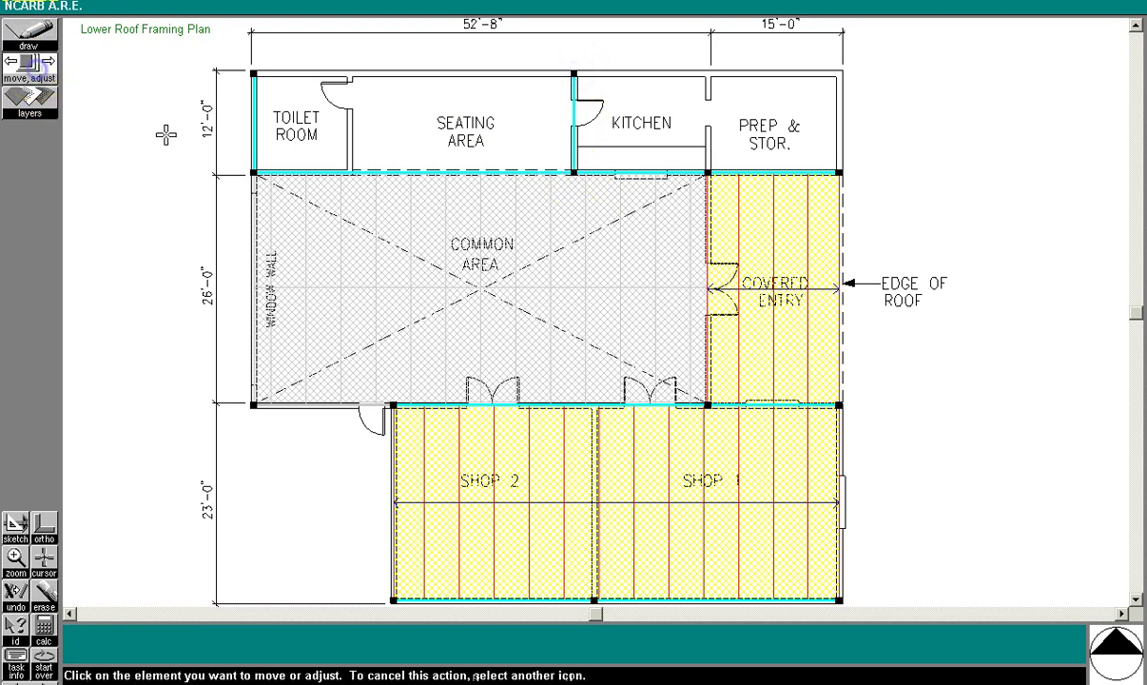
{"action": "left_click", "coordinate": [253, 173]}
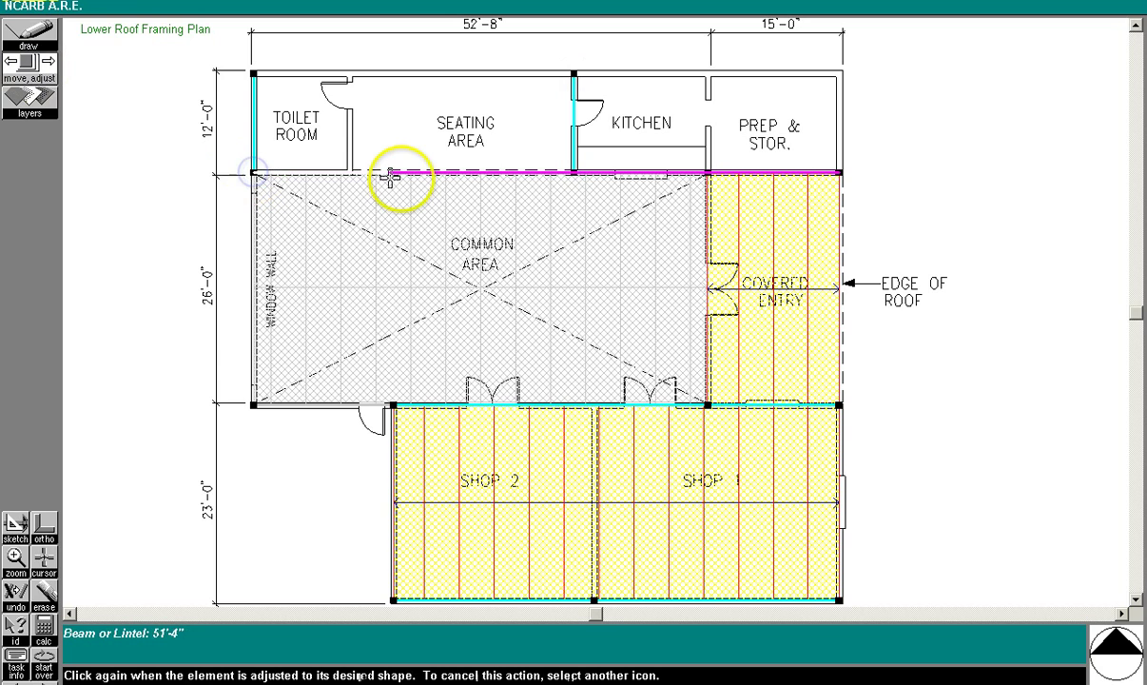
{"action": "left_click", "coordinate": [706, 174]}
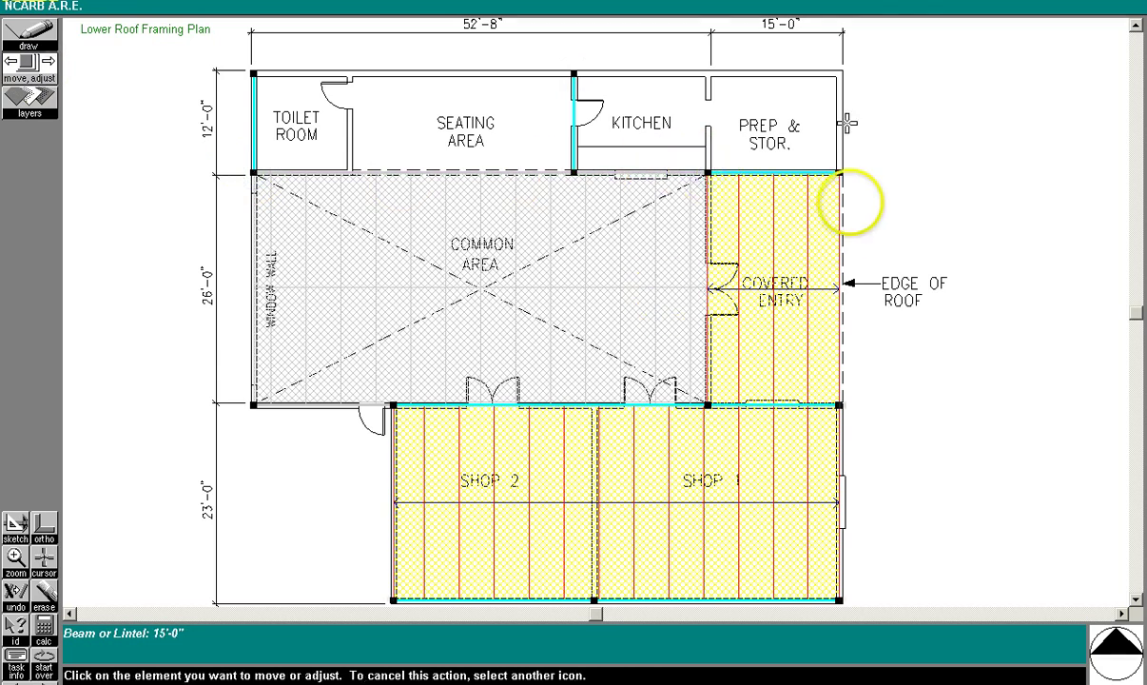
{"action": "left_click", "coordinate": [28, 36]}
{"action": "left_click", "coordinate": [105, 57]}
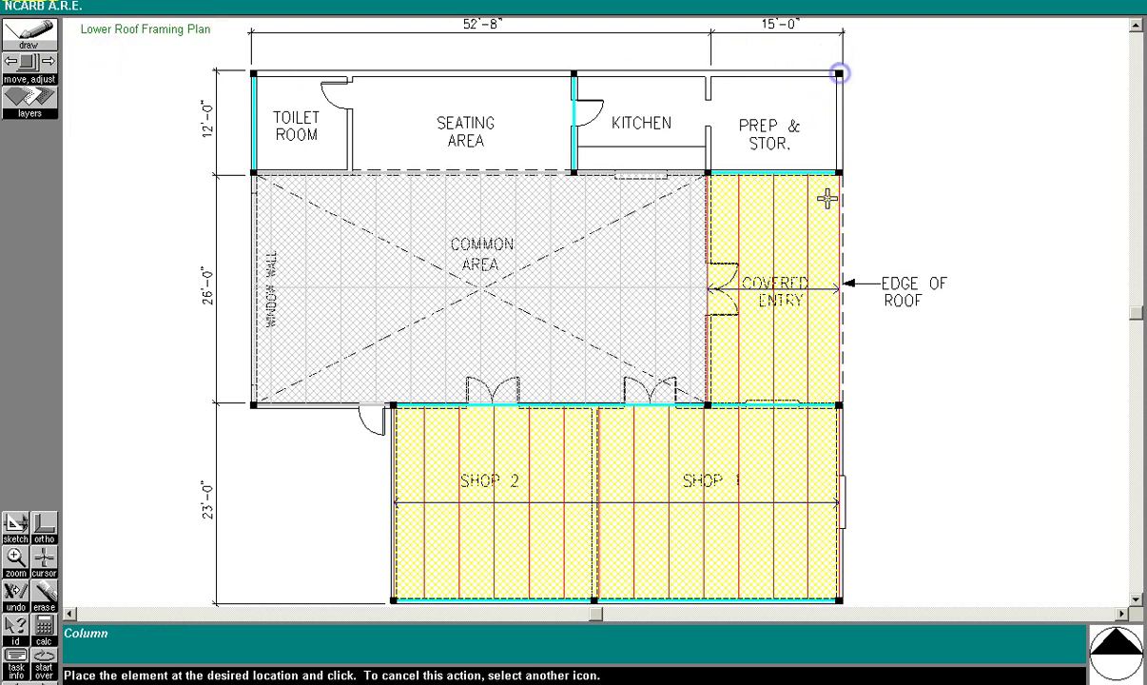
{"action": "left_click", "coordinate": [827, 236]}
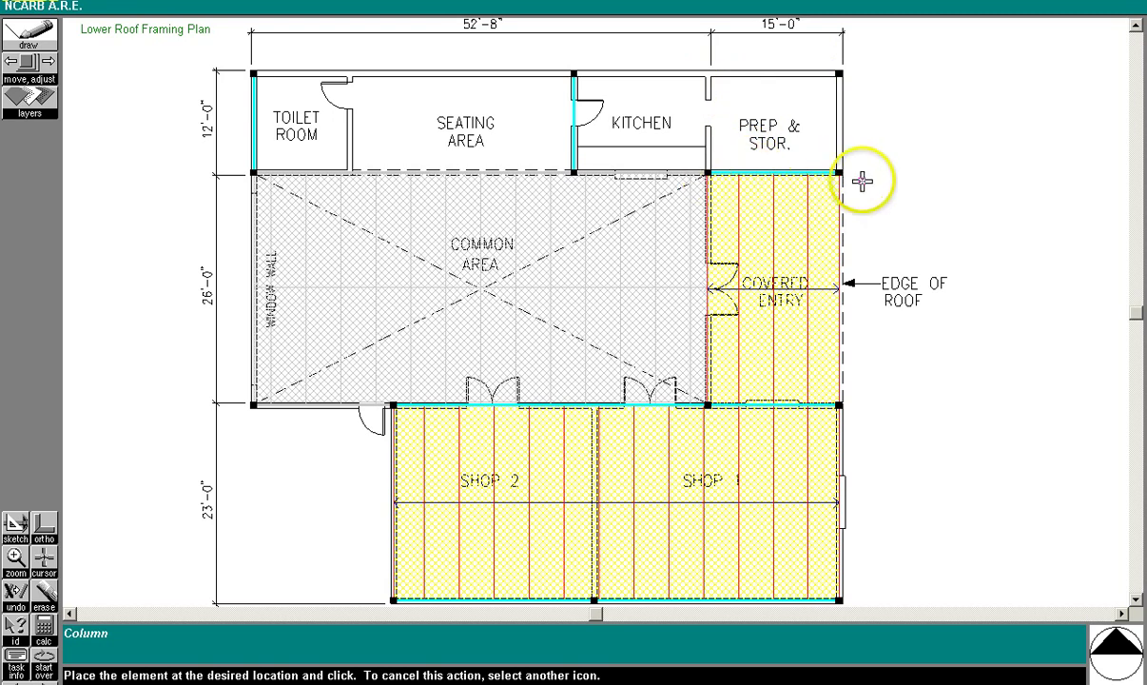
Draw an 11'-4" beam down the Prep & Stor. east wall
{"action": "left_click", "coordinate": [32, 40]}
{"action": "left_click", "coordinate": [124, 87]}
{"action": "left_click", "coordinate": [839, 73]}
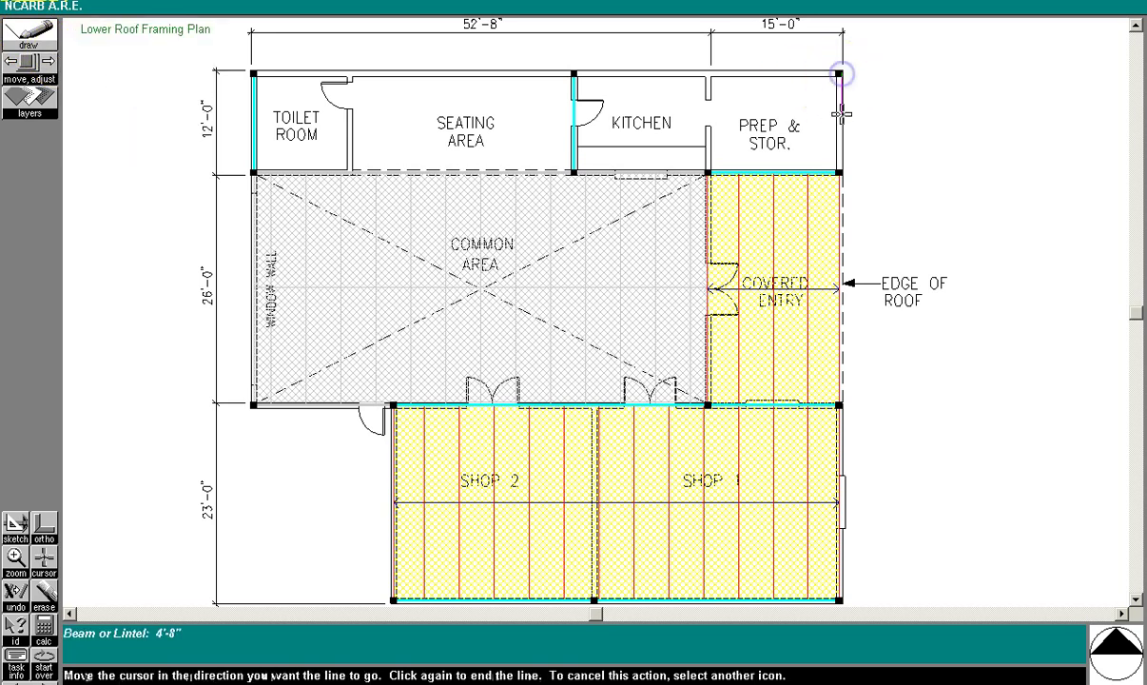
{"action": "left_click", "coordinate": [841, 172]}
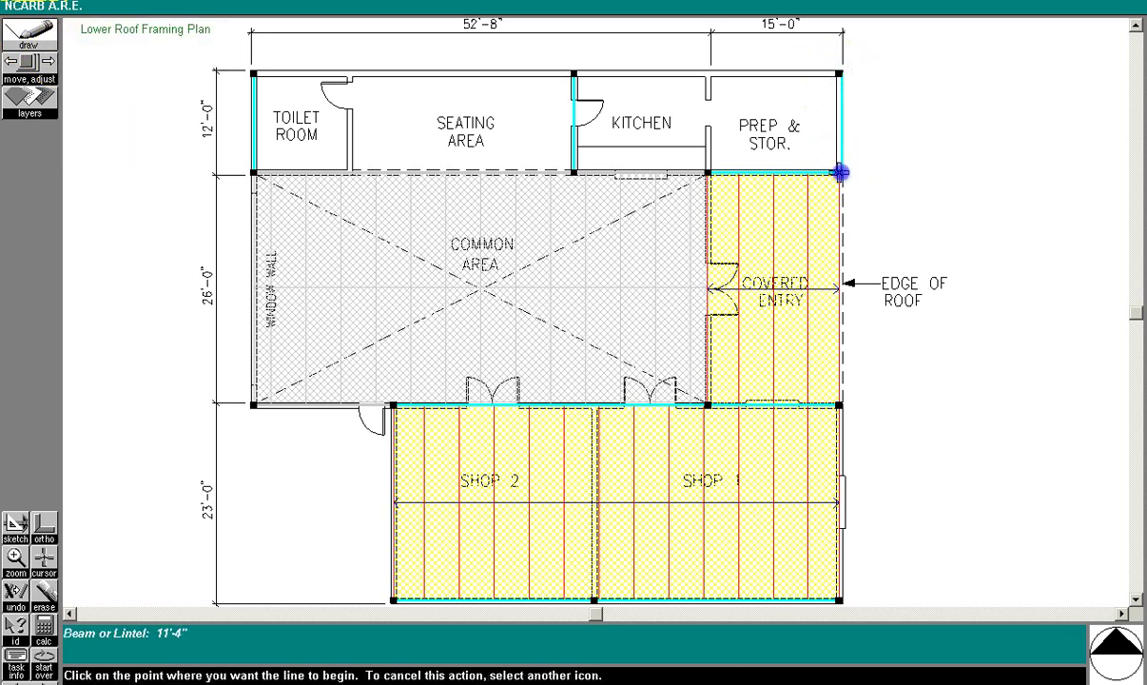
{"action": "left_click", "coordinate": [36, 38]}
Lay east-west joists at 48" o.c. over Toilet Room/Seating Area and Kitchen/Prep & Stor
{"action": "mouse_move", "coordinate": [133, 102]}
{"action": "left_click", "coordinate": [286, 136]}
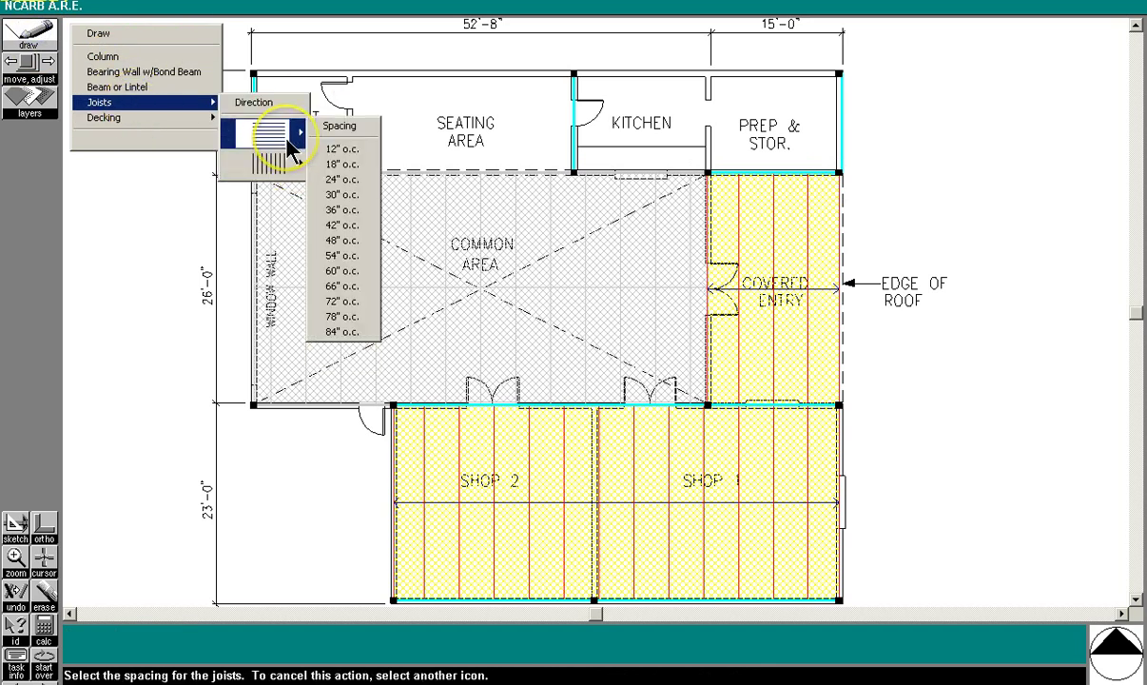
{"action": "left_click", "coordinate": [341, 240]}
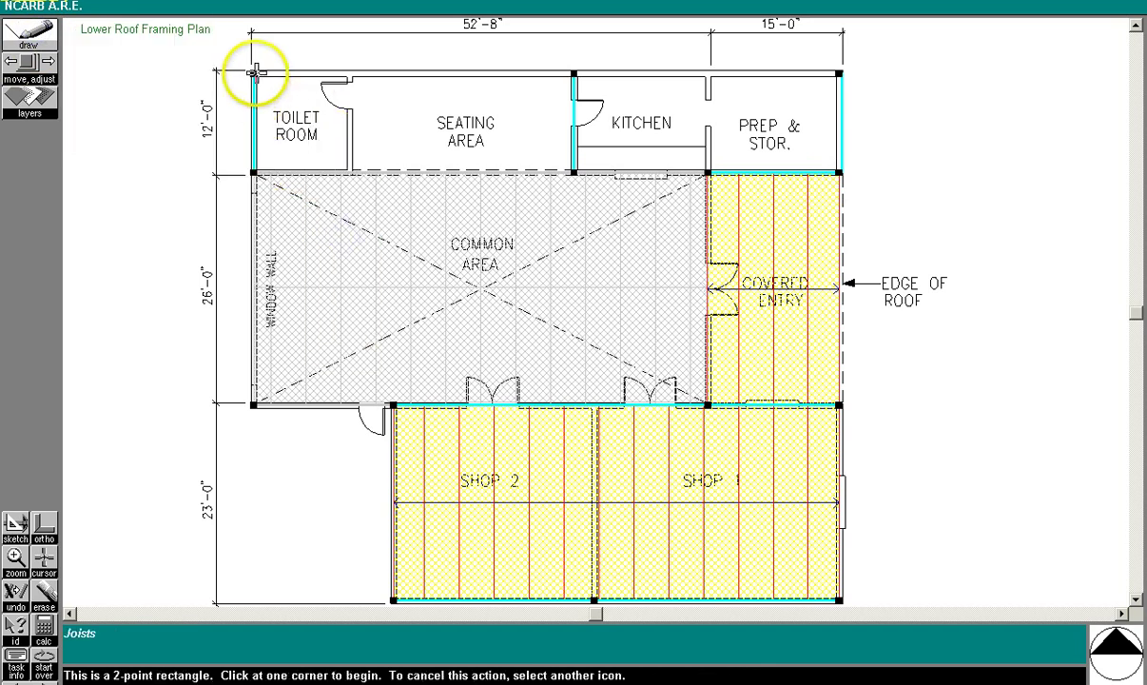
{"action": "left_click", "coordinate": [253, 72]}
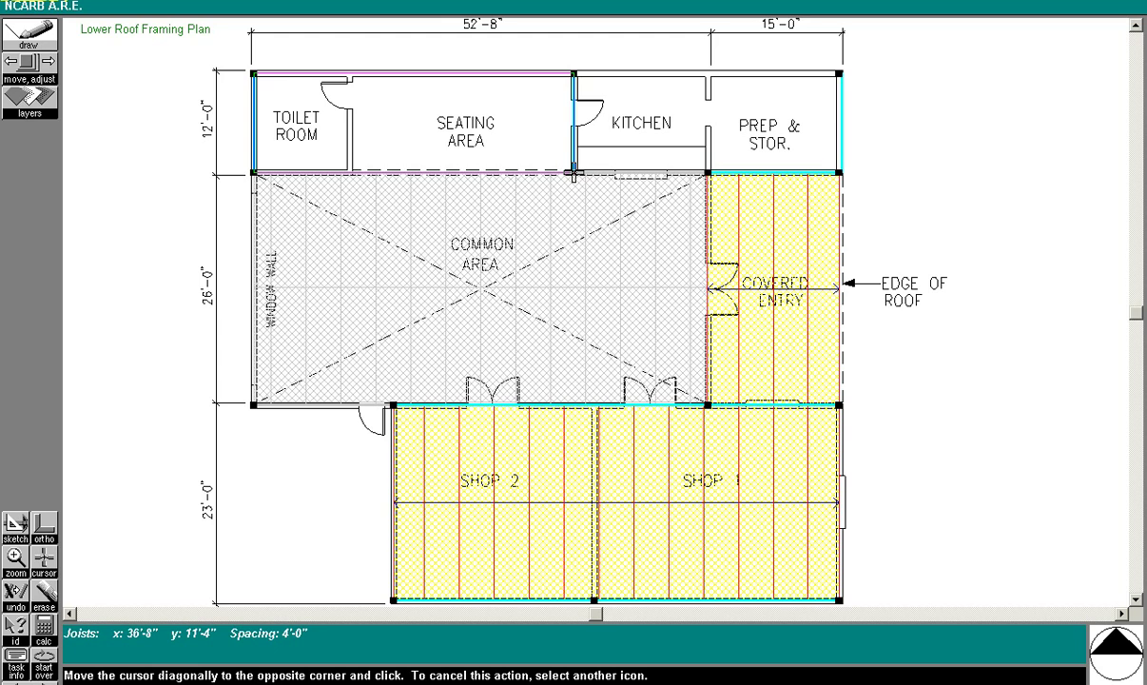
{"action": "left_click", "coordinate": [573, 173]}
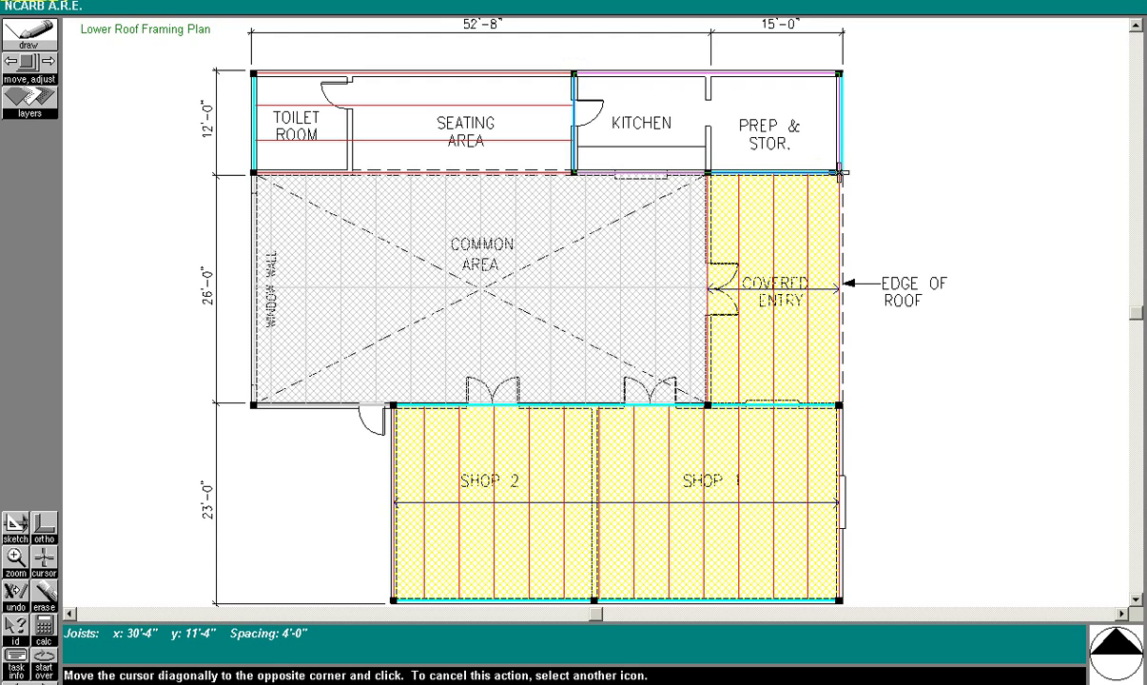
{"action": "left_click", "coordinate": [841, 174]}
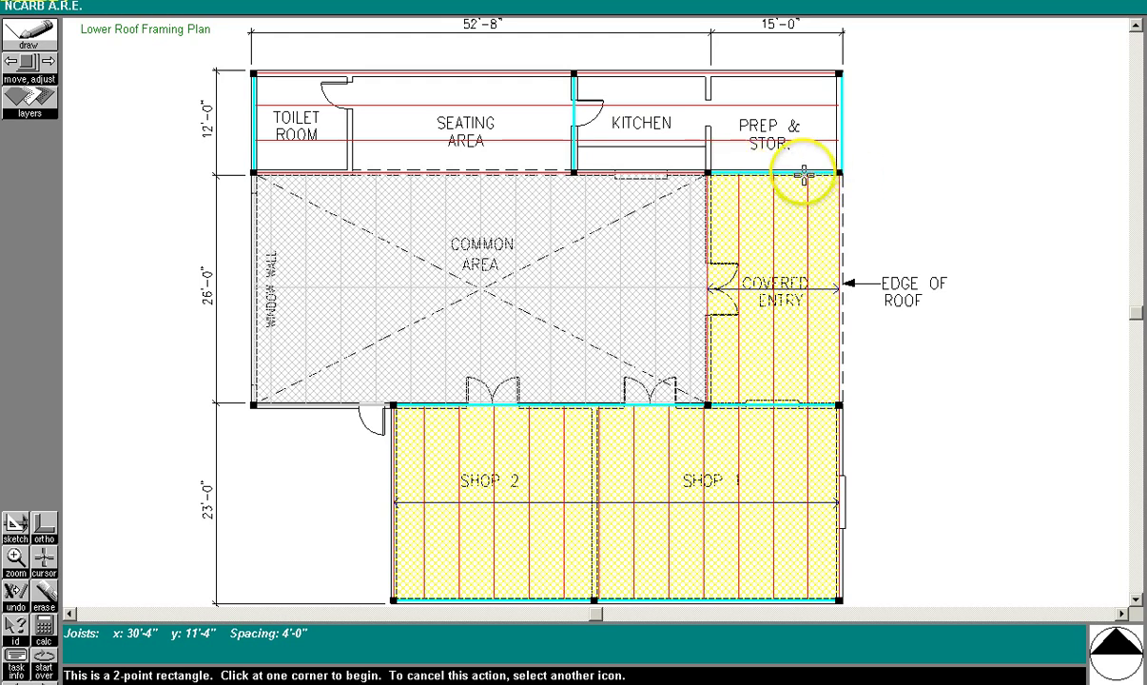
Erase both east-west joist sets from the top row of rooms
{"action": "left_click", "coordinate": [52, 76]}
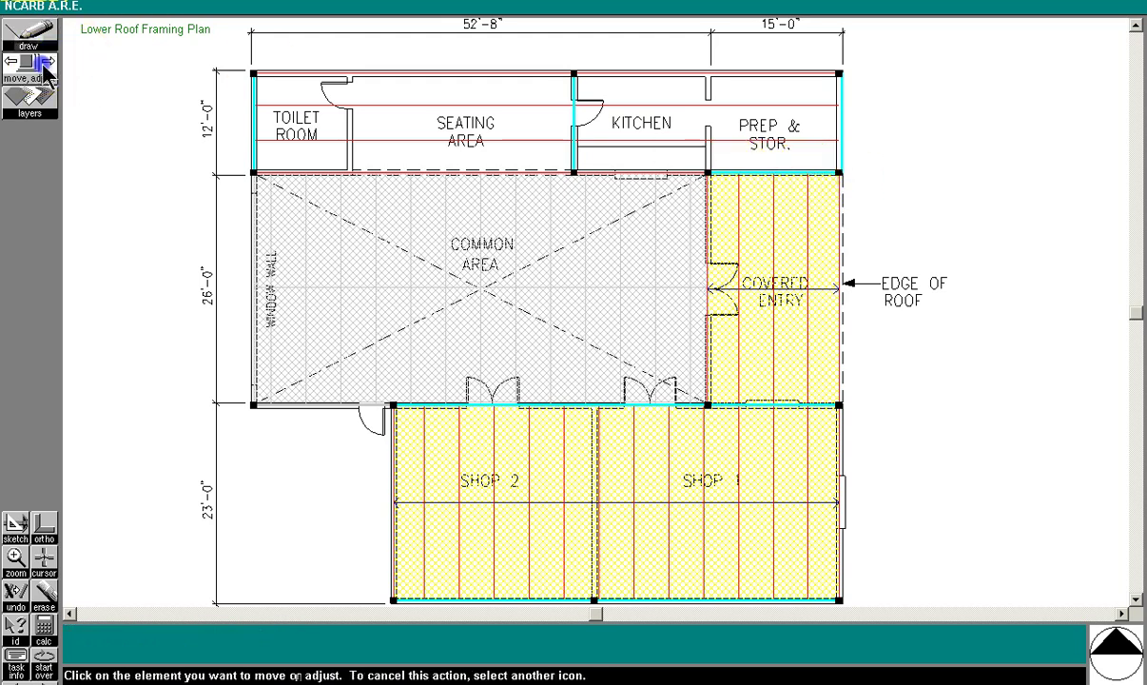
{"action": "left_click", "coordinate": [766, 109]}
{"action": "left_click", "coordinate": [255, 141]}
{"action": "left_click", "coordinate": [44, 595]}
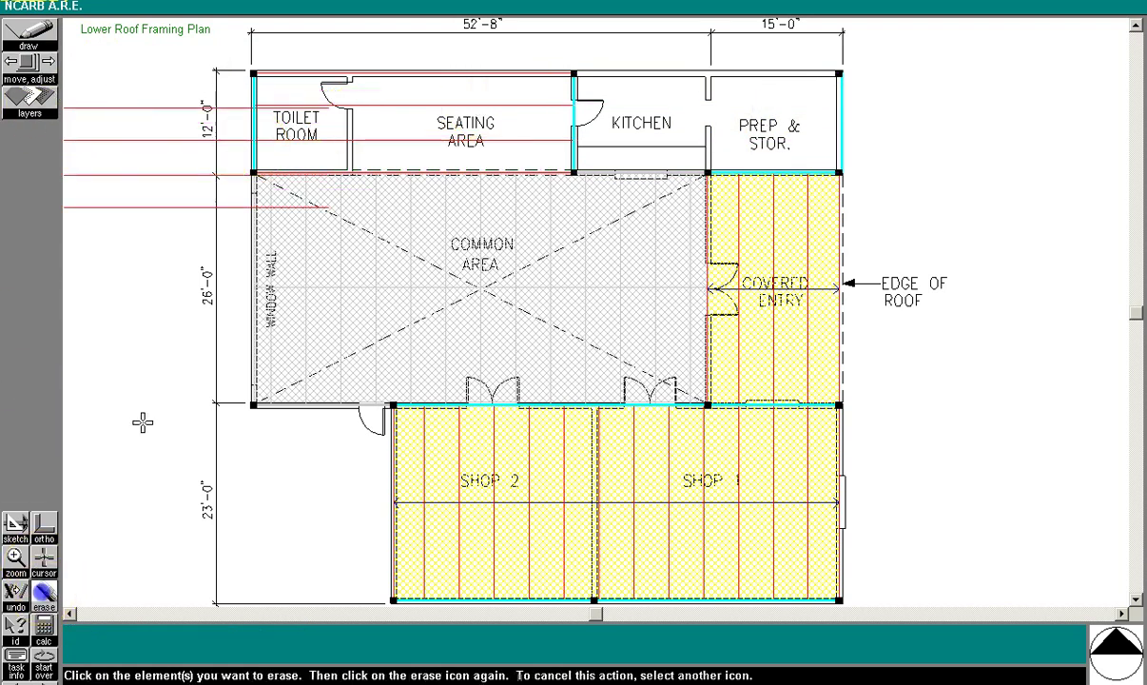
{"action": "left_click", "coordinate": [174, 175]}
{"action": "left_click", "coordinate": [46, 595]}
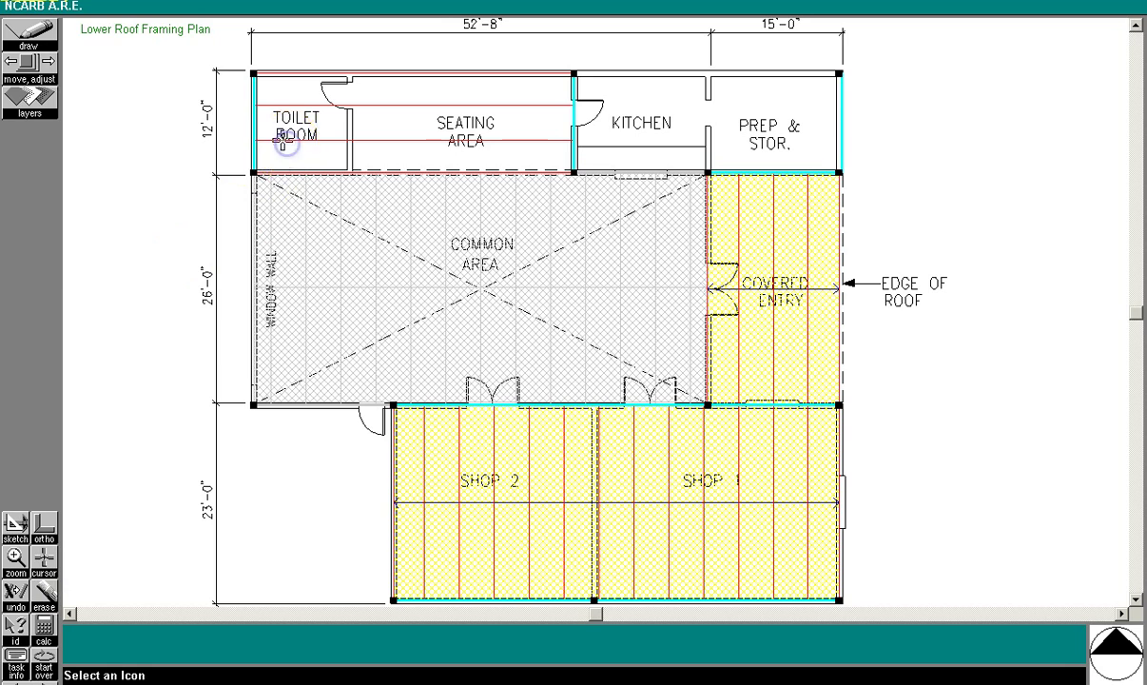
{"action": "left_click", "coordinate": [45, 594]}
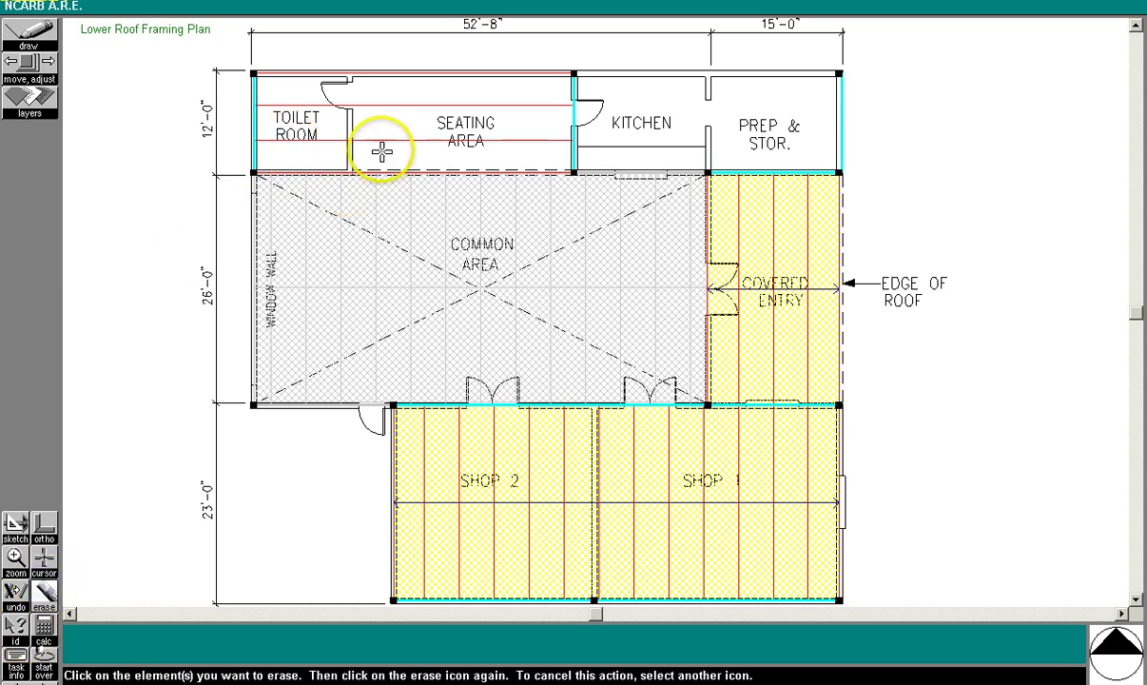
{"action": "left_click", "coordinate": [379, 140]}
{"action": "left_click", "coordinate": [45, 595]}
Erase the beams on the Toilet Room, Kitchen and Prep & Stor. side walls
{"action": "left_click", "coordinate": [45, 595]}
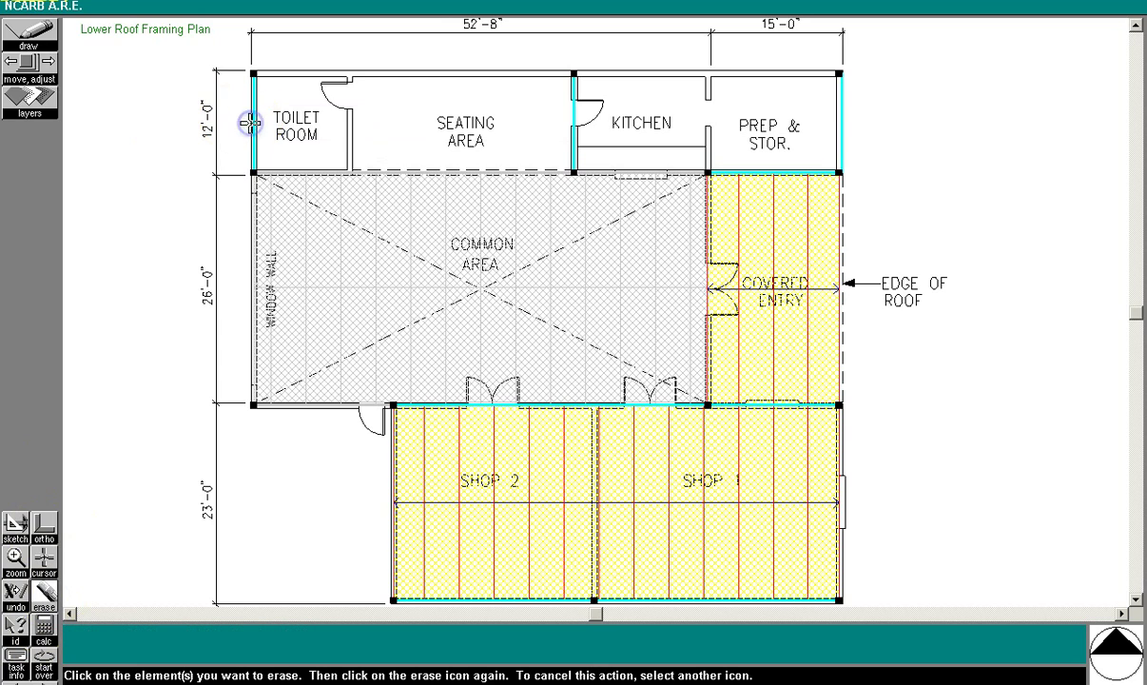
{"action": "left_click", "coordinate": [253, 116]}
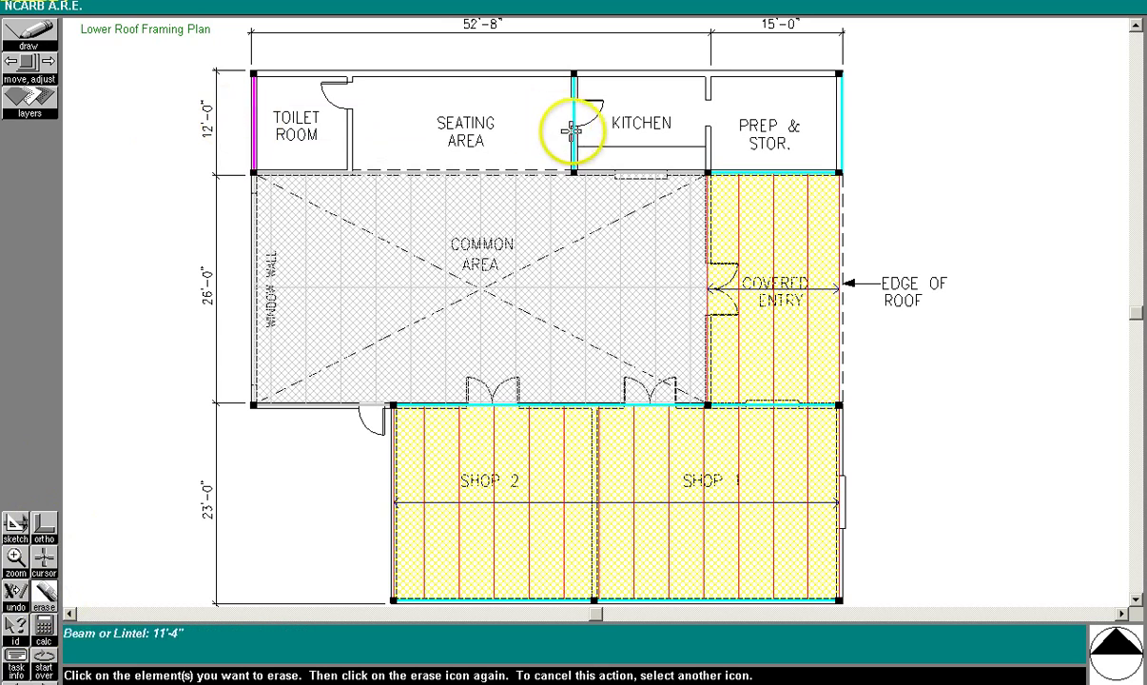
{"action": "left_click", "coordinate": [574, 122]}
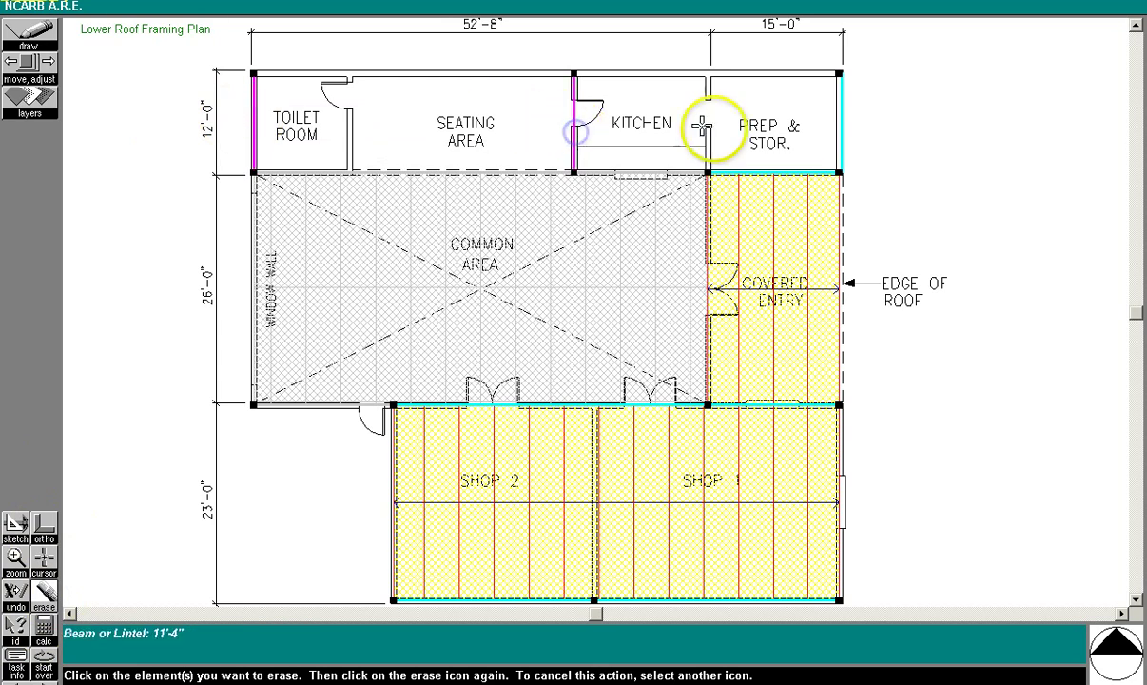
{"action": "left_click", "coordinate": [844, 136]}
{"action": "left_click", "coordinate": [44, 595]}
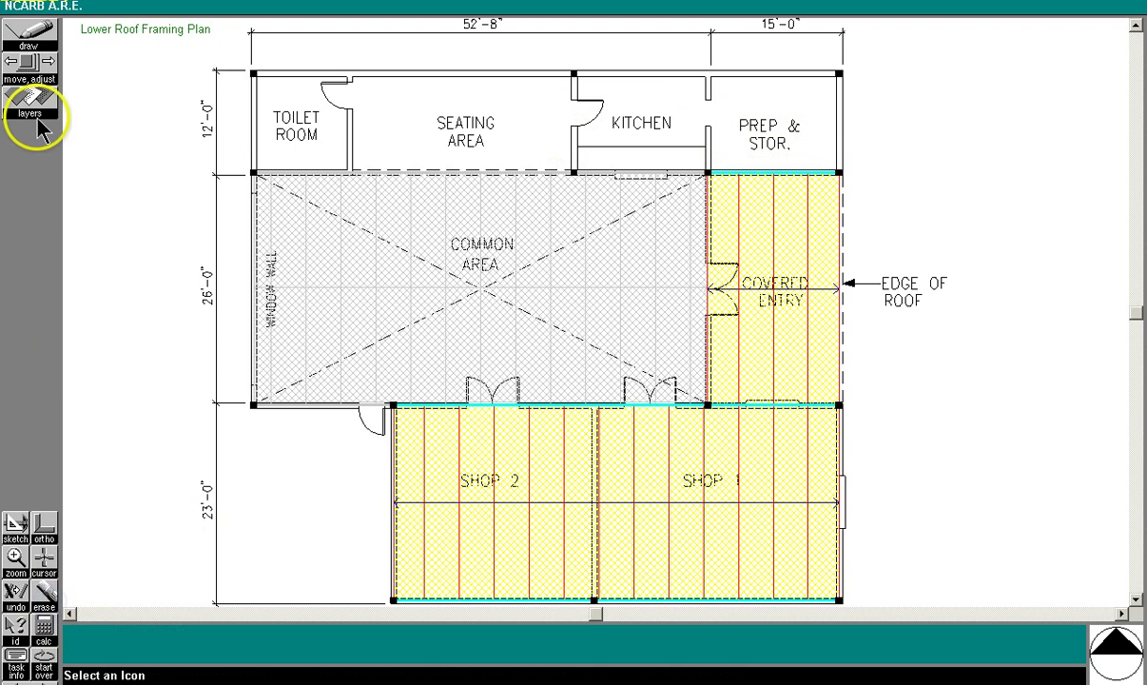
Draw a full-length north-wall beam and stretch the south beam to the row's west end
{"action": "left_click", "coordinate": [28, 37]}
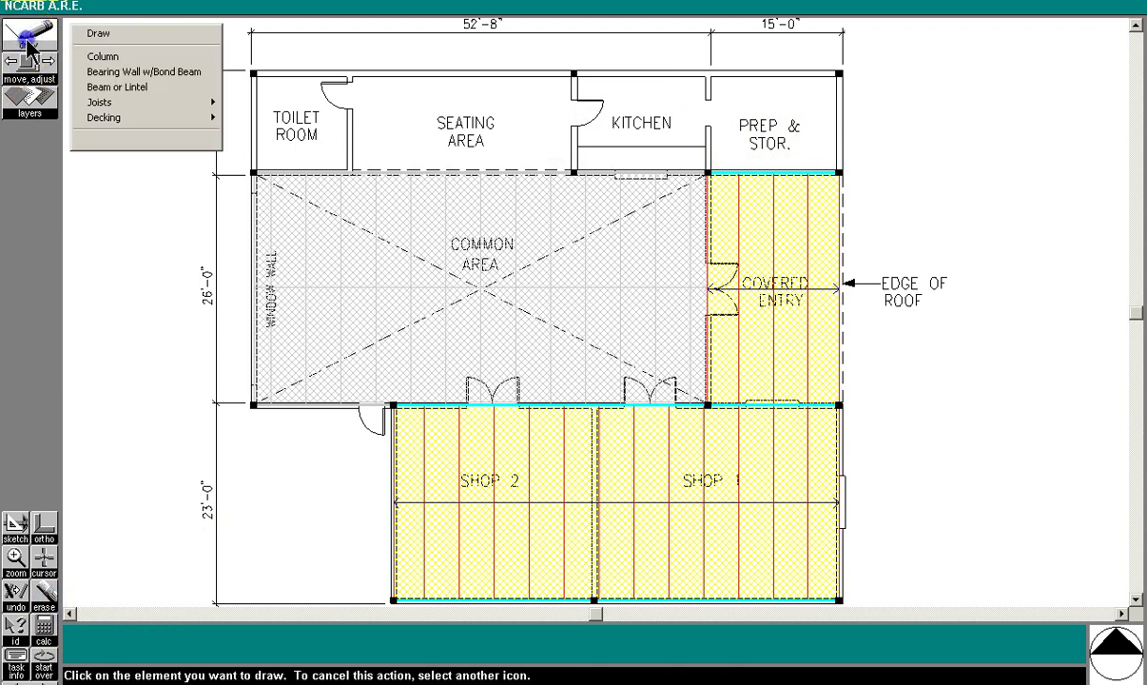
{"action": "left_click", "coordinate": [133, 102]}
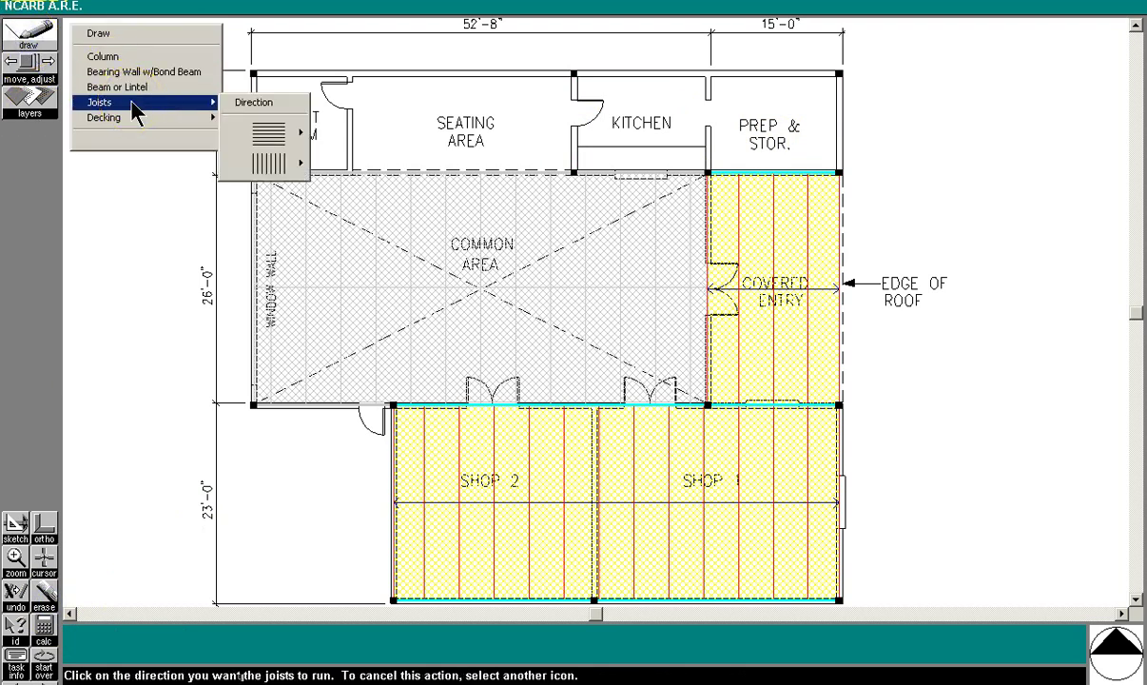
{"action": "left_click", "coordinate": [128, 87]}
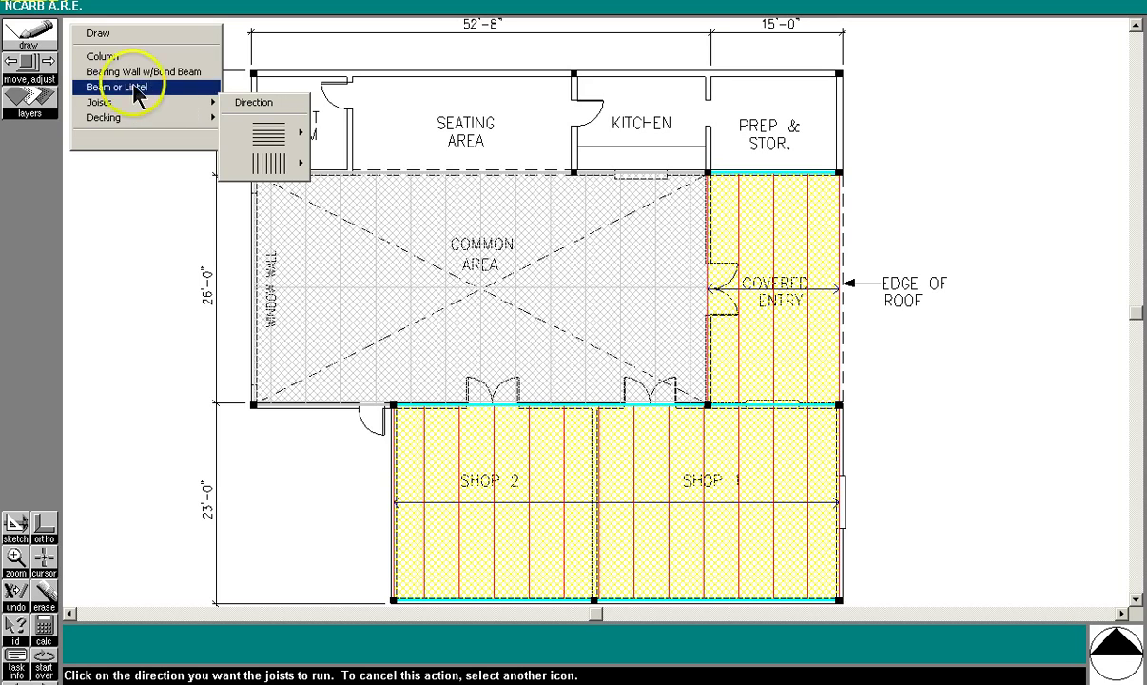
{"action": "left_click", "coordinate": [253, 72]}
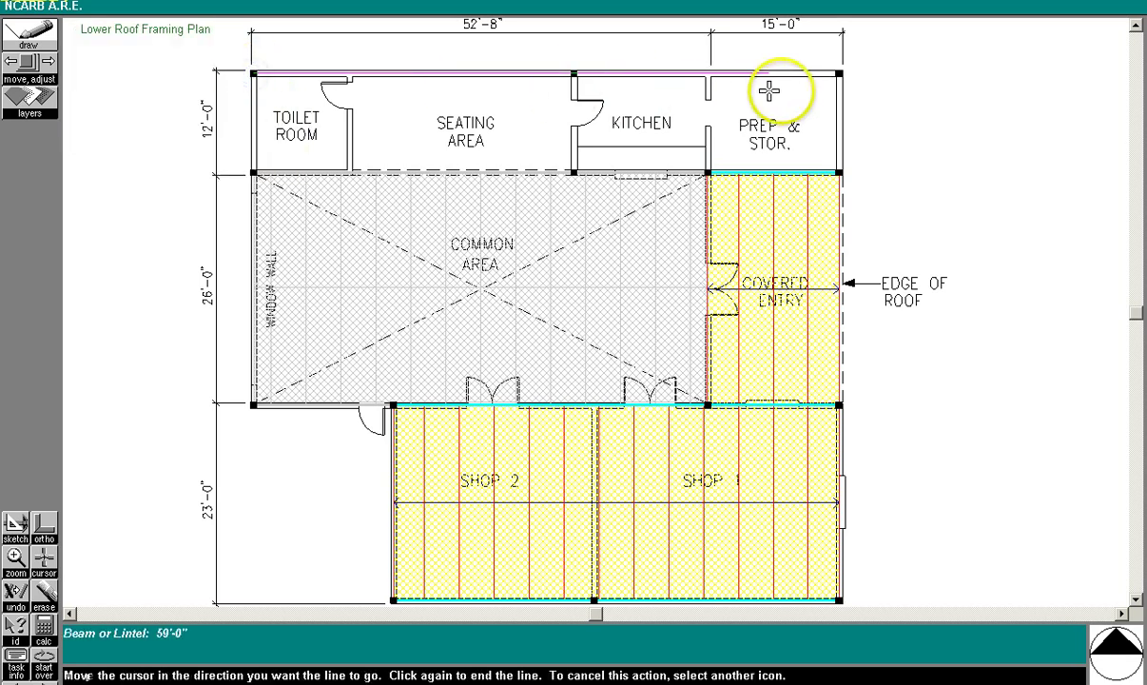
{"action": "left_click", "coordinate": [839, 72]}
{"action": "left_click", "coordinate": [31, 63]}
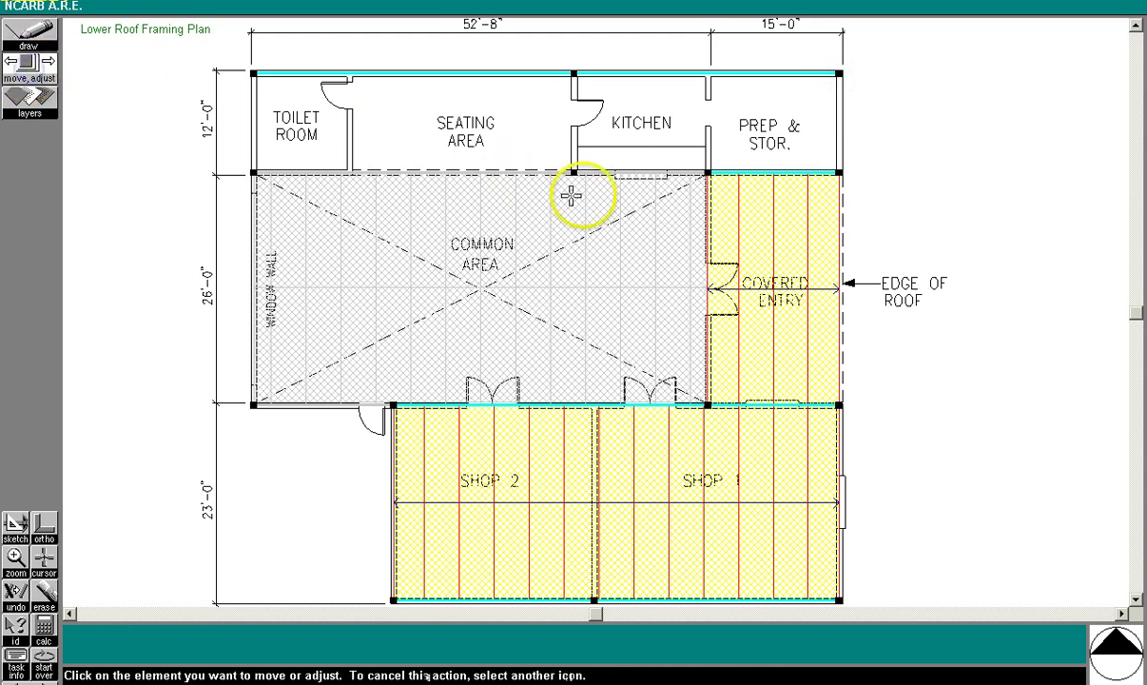
{"action": "left_click", "coordinate": [709, 175]}
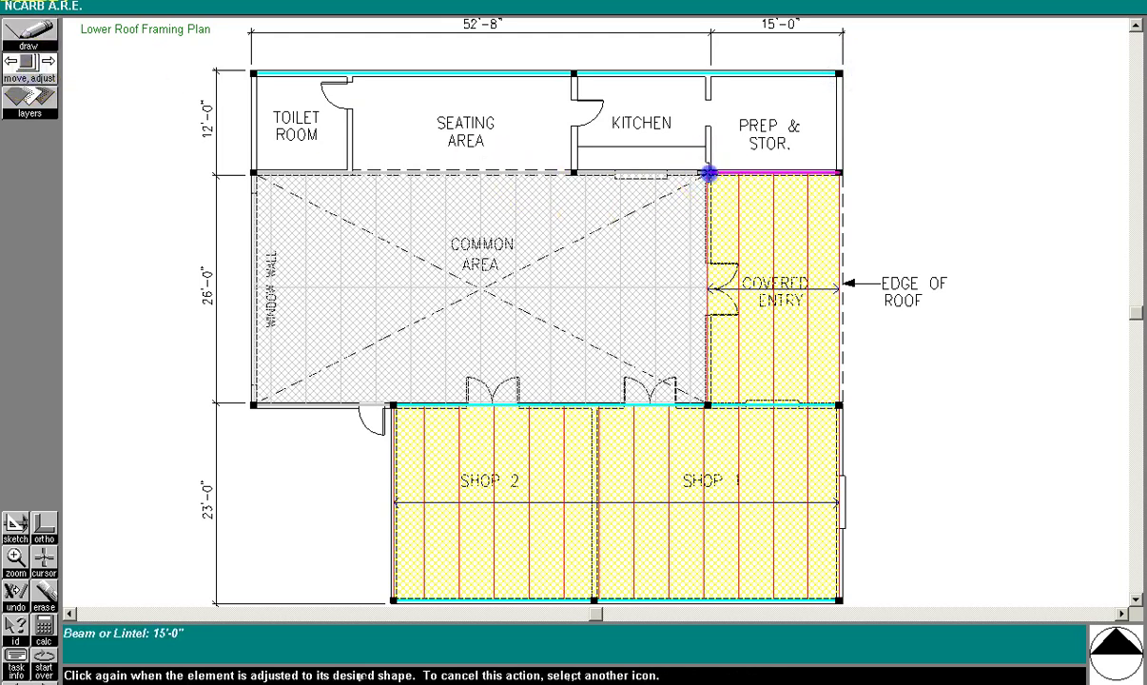
{"action": "left_click", "coordinate": [253, 174]}
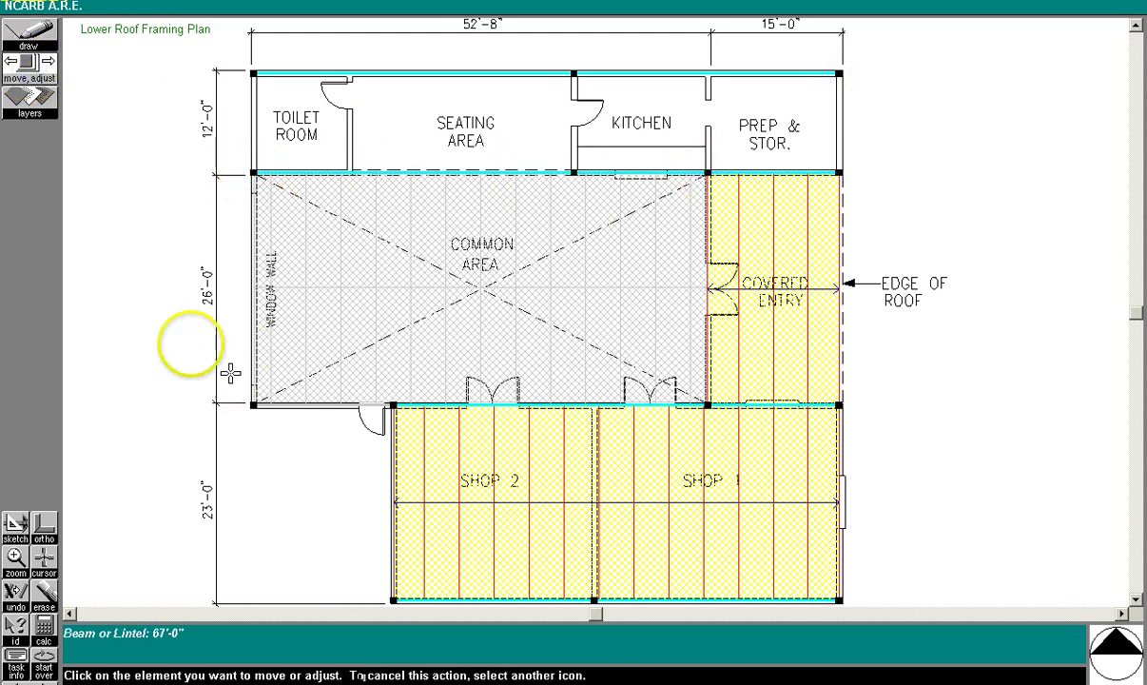
Fill the whole top row with north-south joists at 48" o.c
{"action": "left_click", "coordinate": [31, 52]}
{"action": "mouse_move", "coordinate": [167, 105]}
{"action": "mouse_move", "coordinate": [291, 163]}
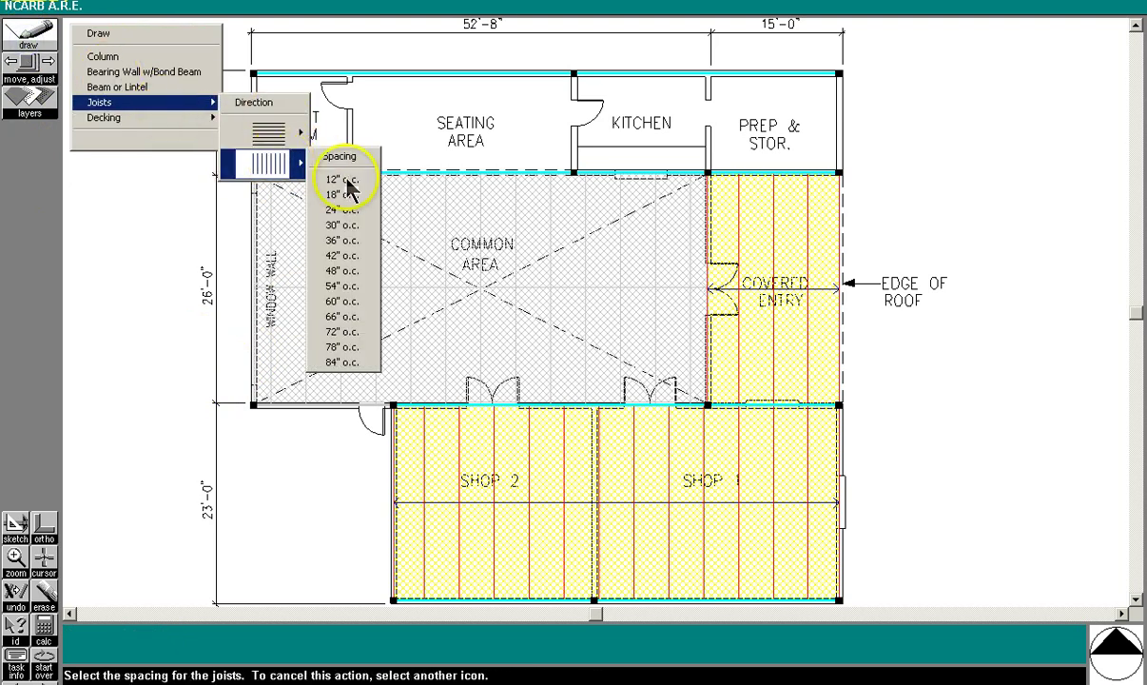
{"action": "left_click", "coordinate": [346, 269]}
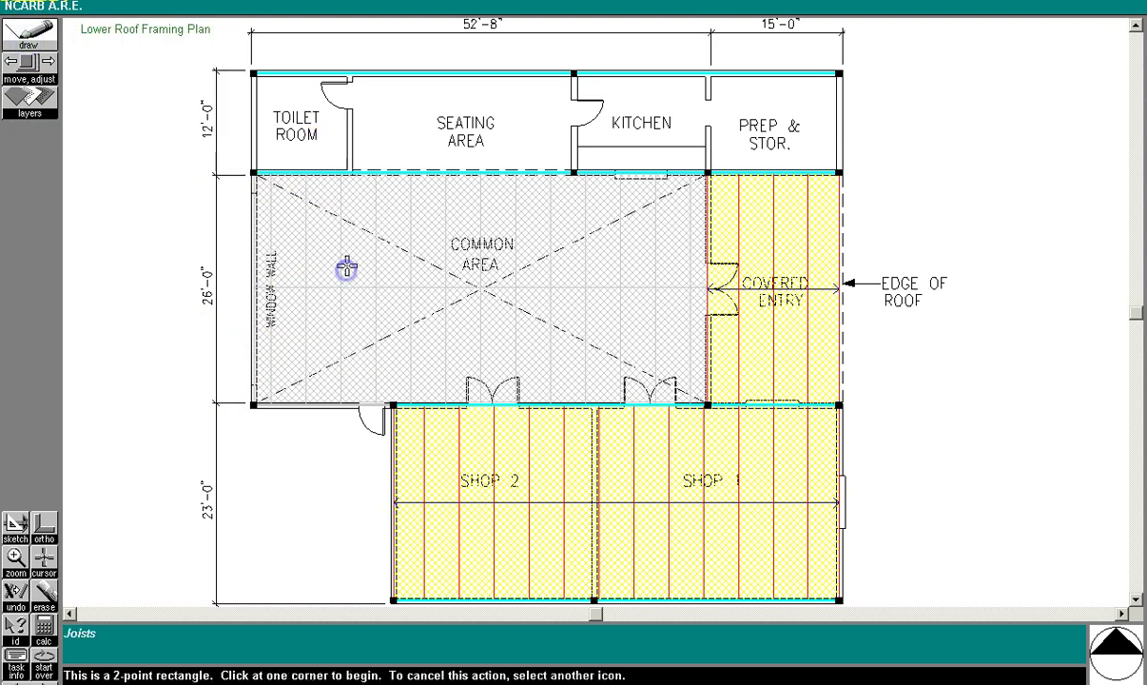
{"action": "left_click", "coordinate": [253, 72]}
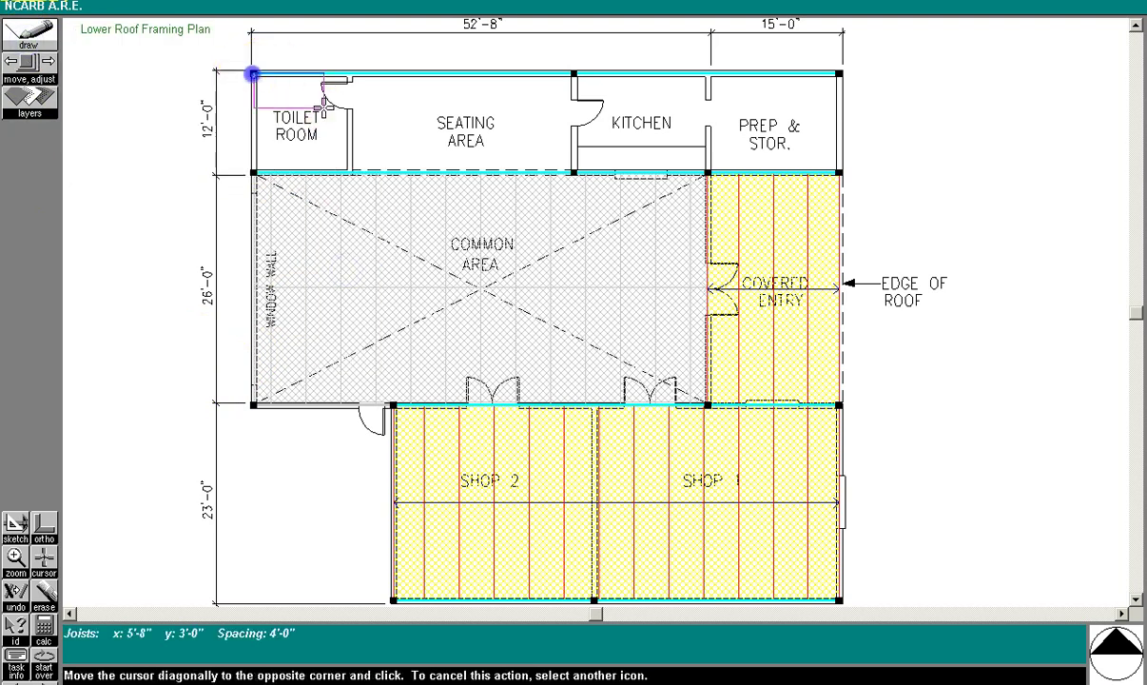
{"action": "left_click", "coordinate": [840, 172]}
Deck the top row from the Toilet Room to Prep & Stor
{"action": "left_click", "coordinate": [28, 33]}
{"action": "mouse_move", "coordinate": [162, 128]}
{"action": "left_click", "coordinate": [255, 176]}
{"action": "left_click", "coordinate": [253, 73]}
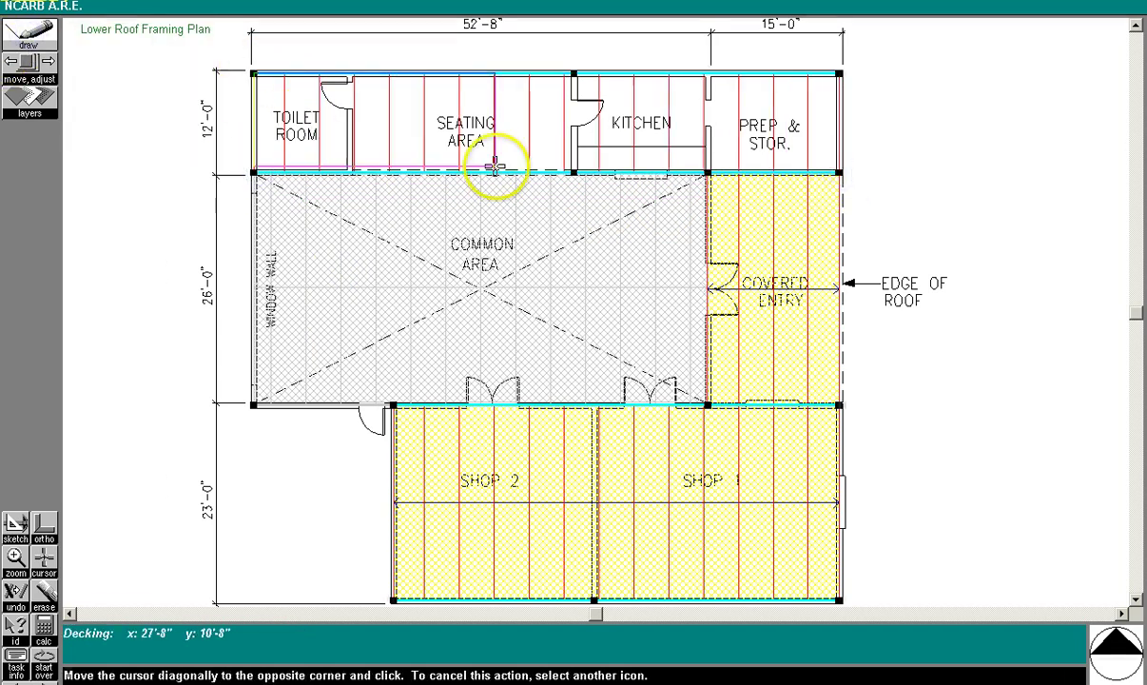
{"action": "left_click", "coordinate": [841, 172]}
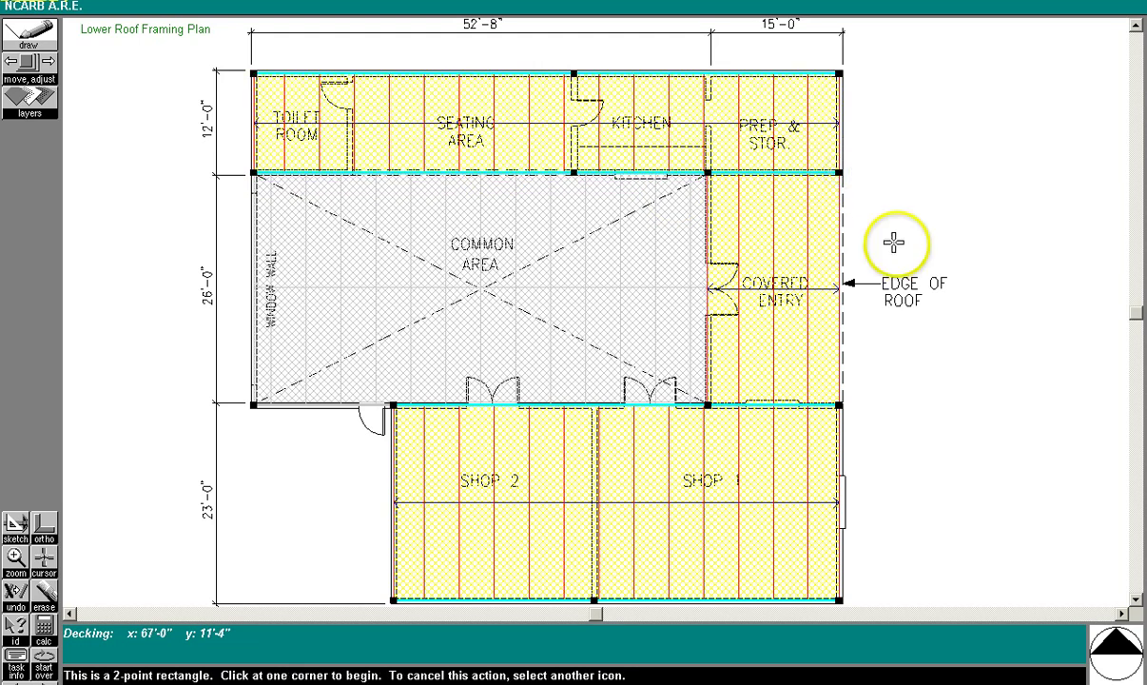